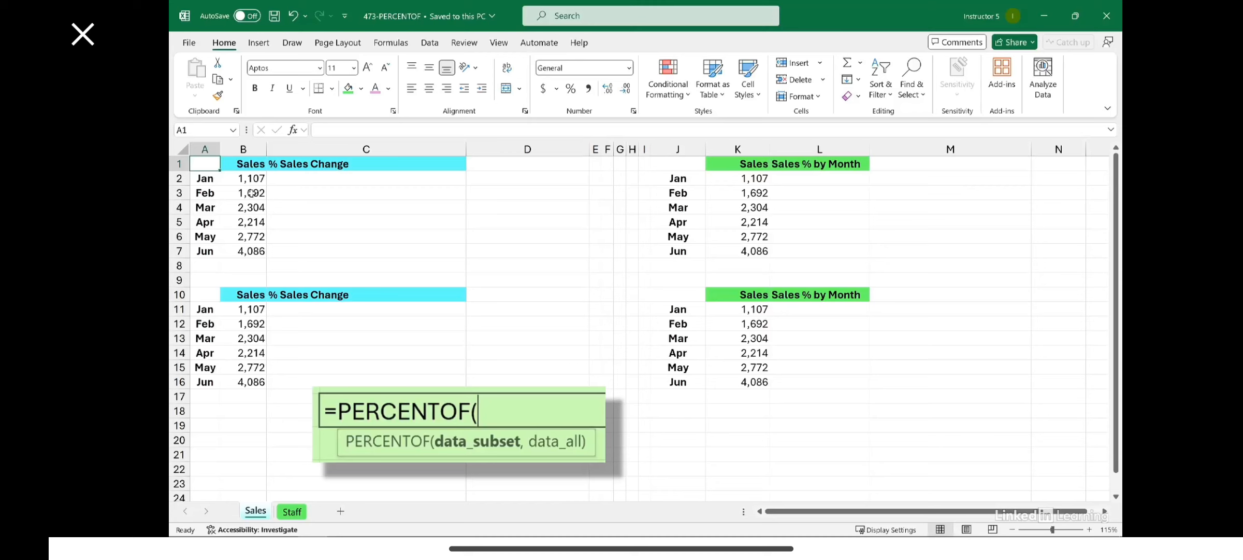
{"action": "left_click_drag", "start_coordinate": [249, 178], "coordinate": [250, 251]}
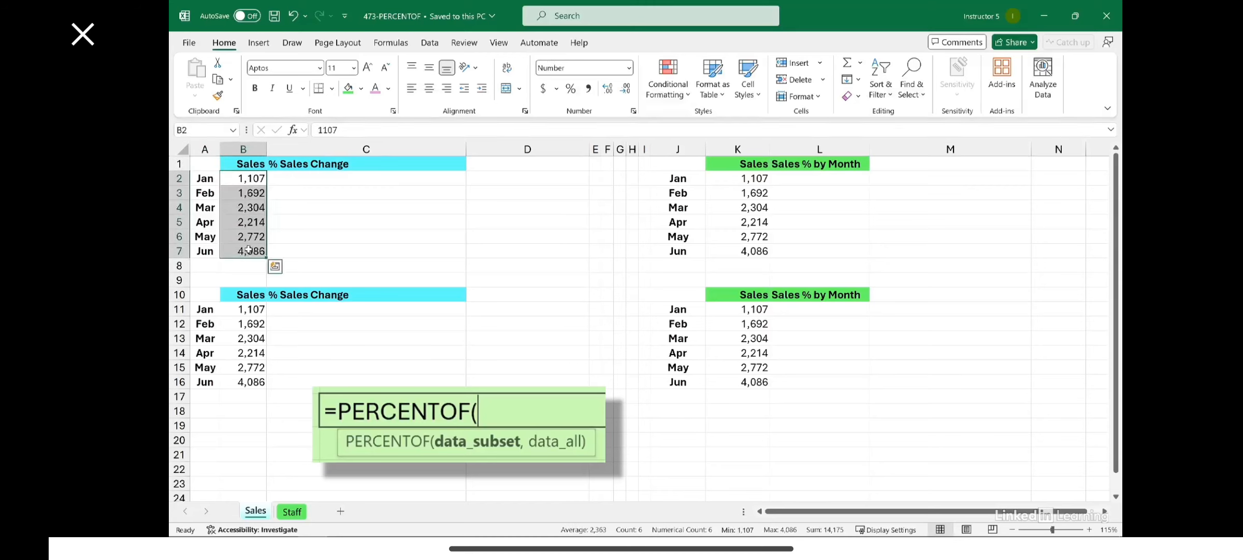
{"action": "left_click", "coordinate": [290, 194]}
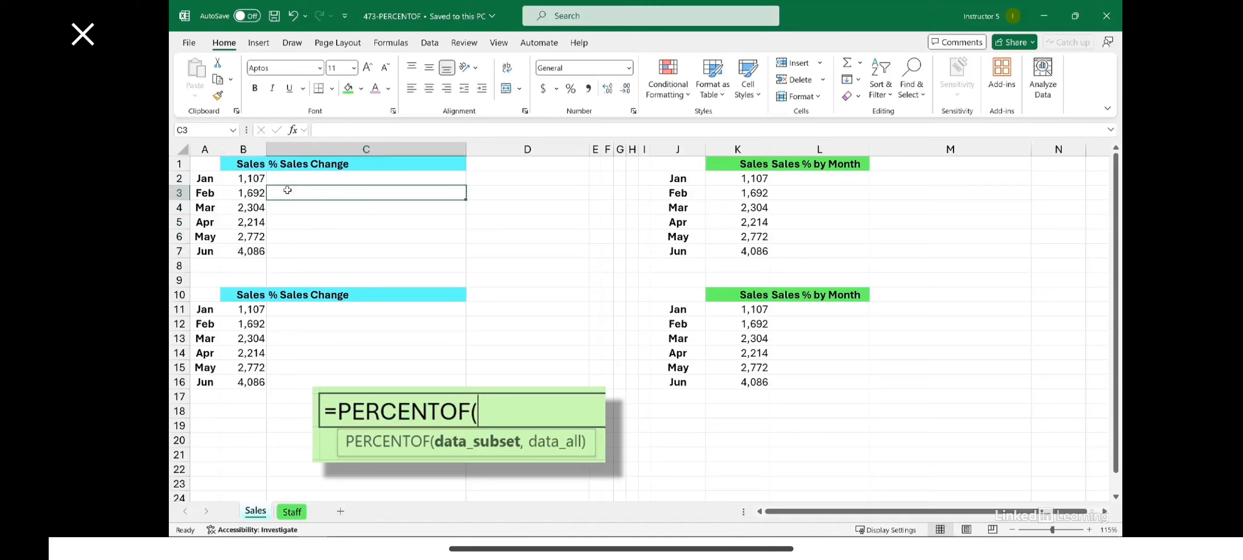
{"action": "left_click_drag", "start_coordinate": [260, 178], "coordinate": [260, 193]}
Calculate February's sales change in cell C3 with the formula =(B3-B2)/B2
{"action": "left_click", "coordinate": [281, 193]}
{"action": "type", "text": "="}
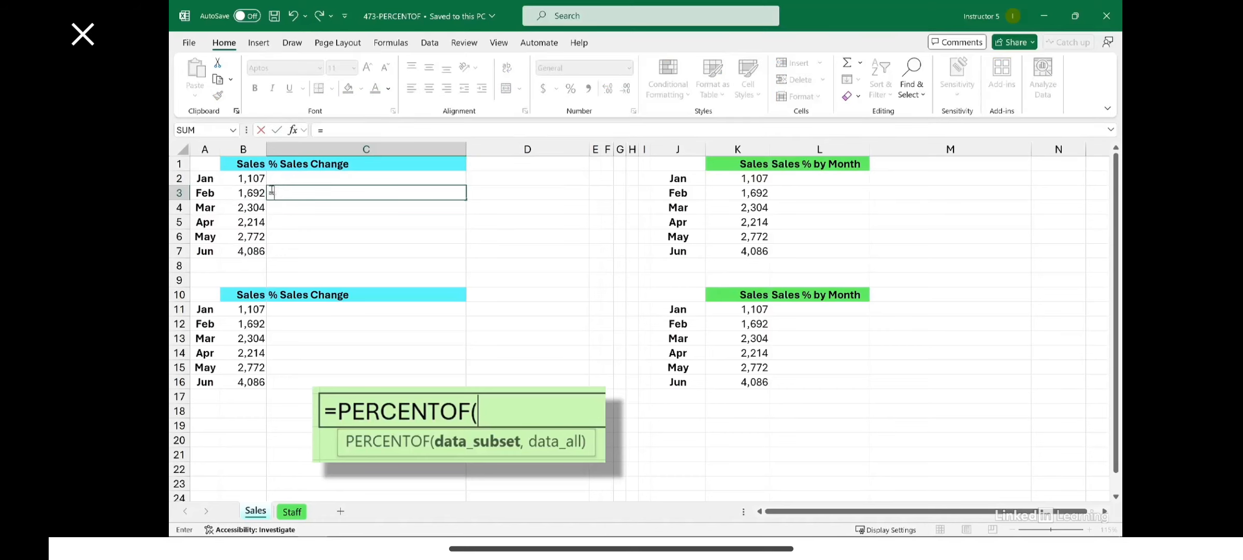
{"action": "type", "text": "("}
{"action": "left_click", "coordinate": [258, 192]}
{"action": "type", "text": "-"}
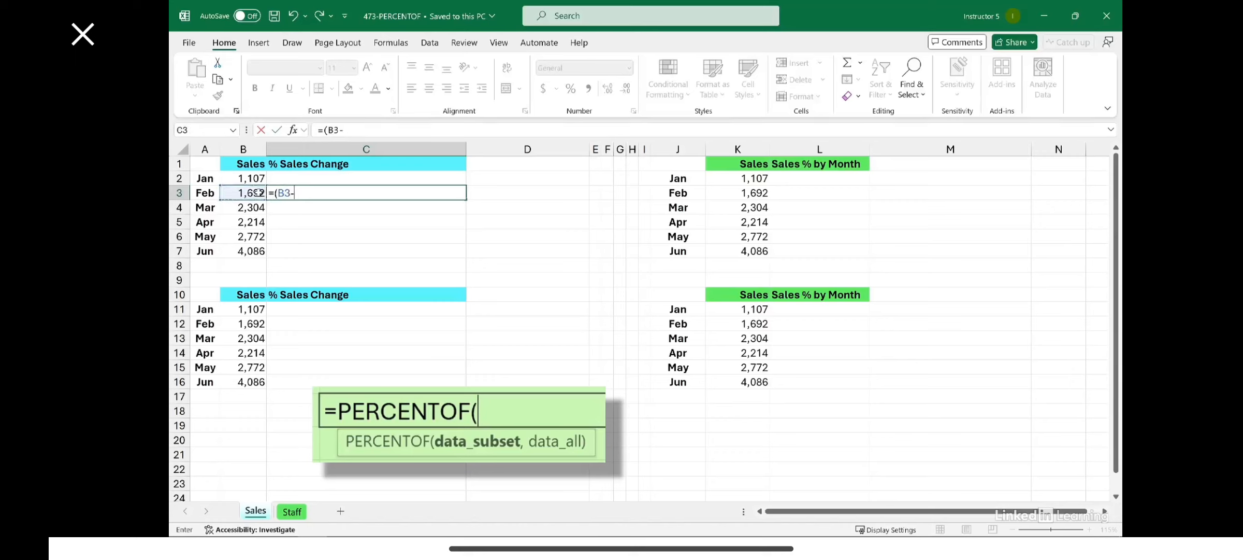
{"action": "left_click", "coordinate": [258, 178]}
{"action": "type", "text": ")/"}
{"action": "left_click", "coordinate": [258, 178]}
{"action": "key", "text": "Return"}
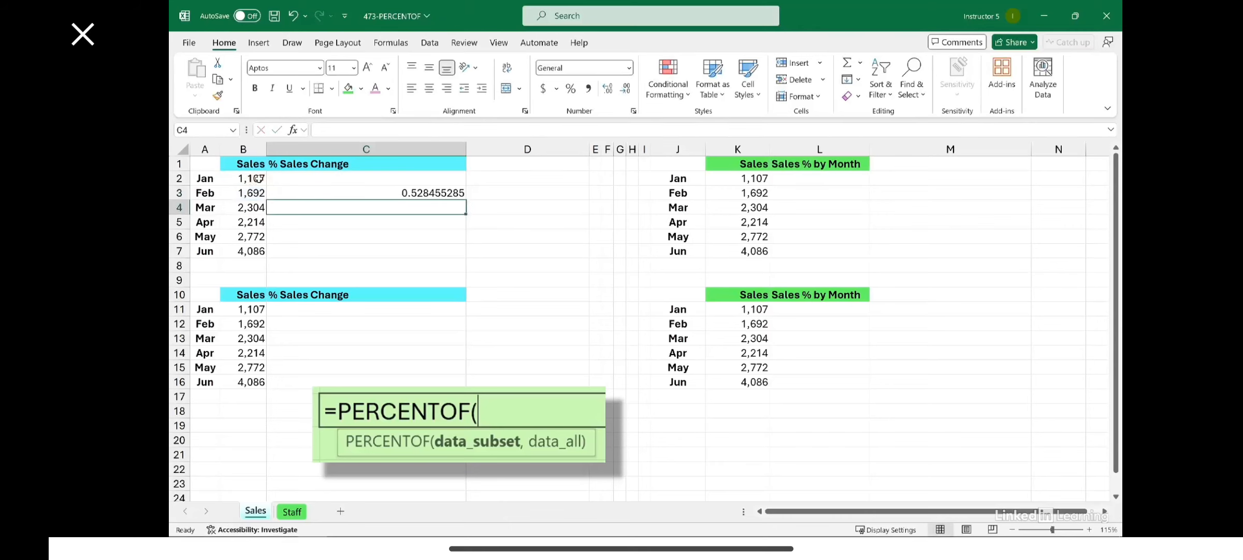
Format the sales change in C3 as a percentage with one decimal place
{"action": "left_click", "coordinate": [301, 191]}
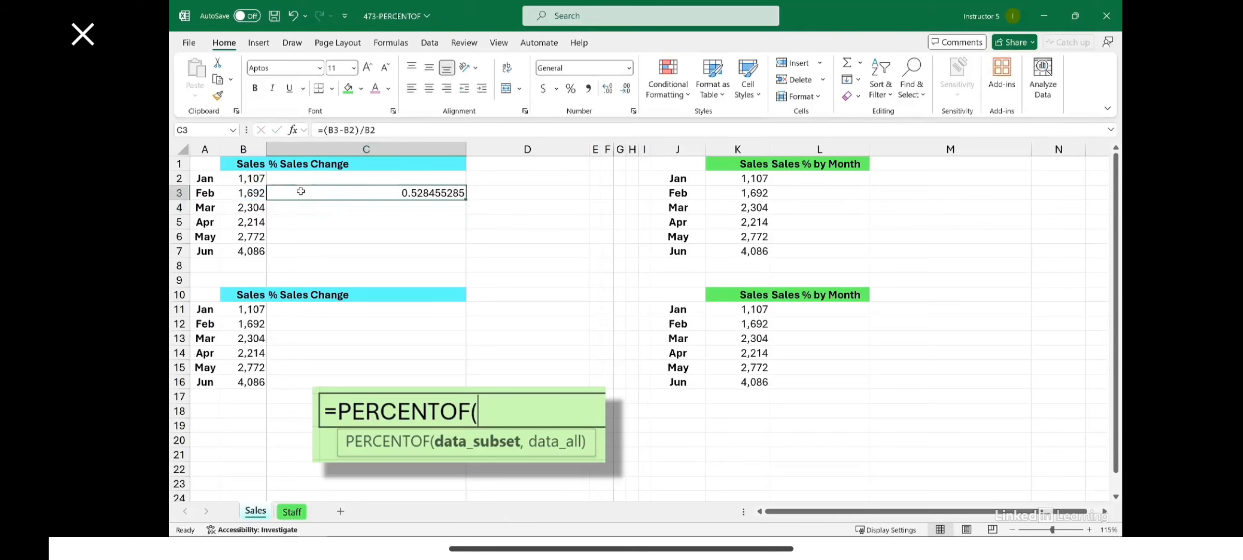
{"action": "left_click", "coordinate": [571, 89]}
{"action": "left_click", "coordinate": [609, 92]}
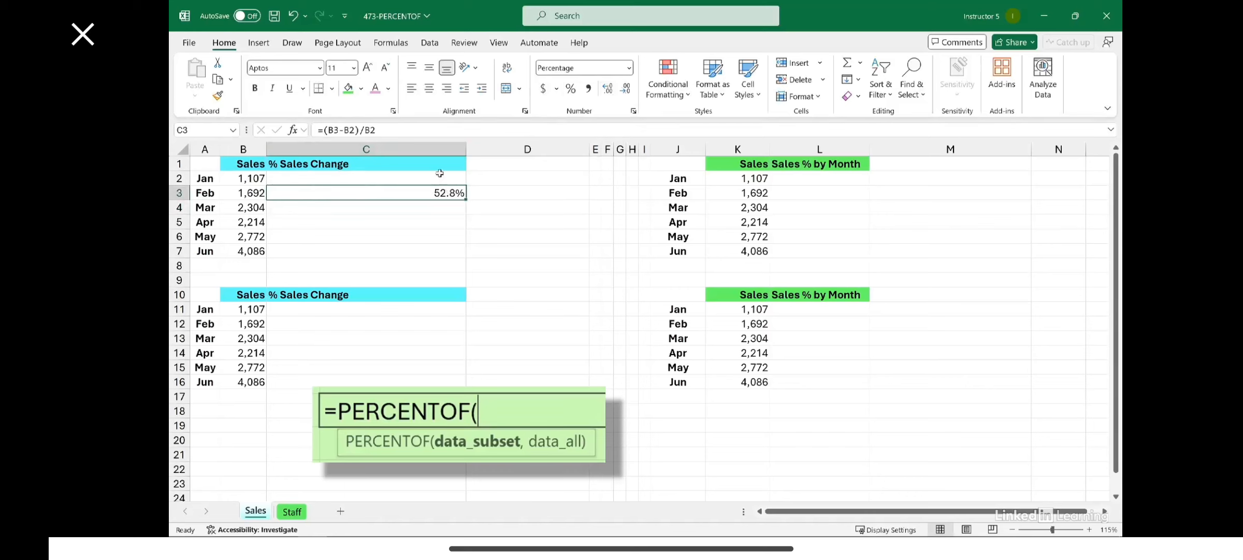
Rewrite the formula in C3 as =B3/B2-1 and fill it down through June in C7
{"action": "double_click", "coordinate": [415, 192]}
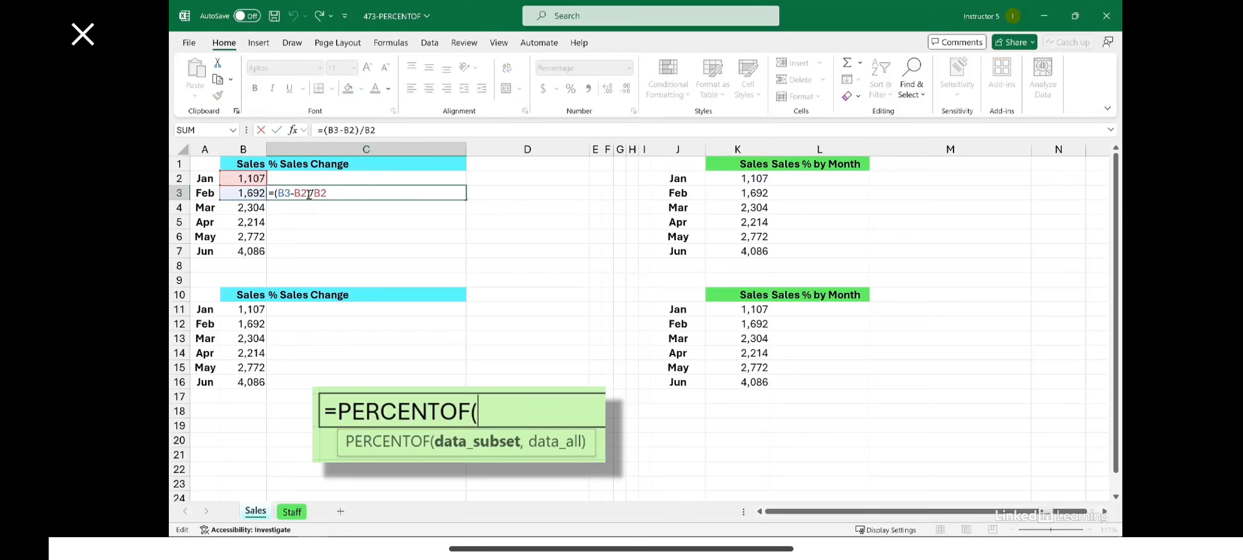
{"action": "left_click_drag", "start_coordinate": [311, 192], "coordinate": [292, 194]}
{"action": "key", "text": "BackSpace"}
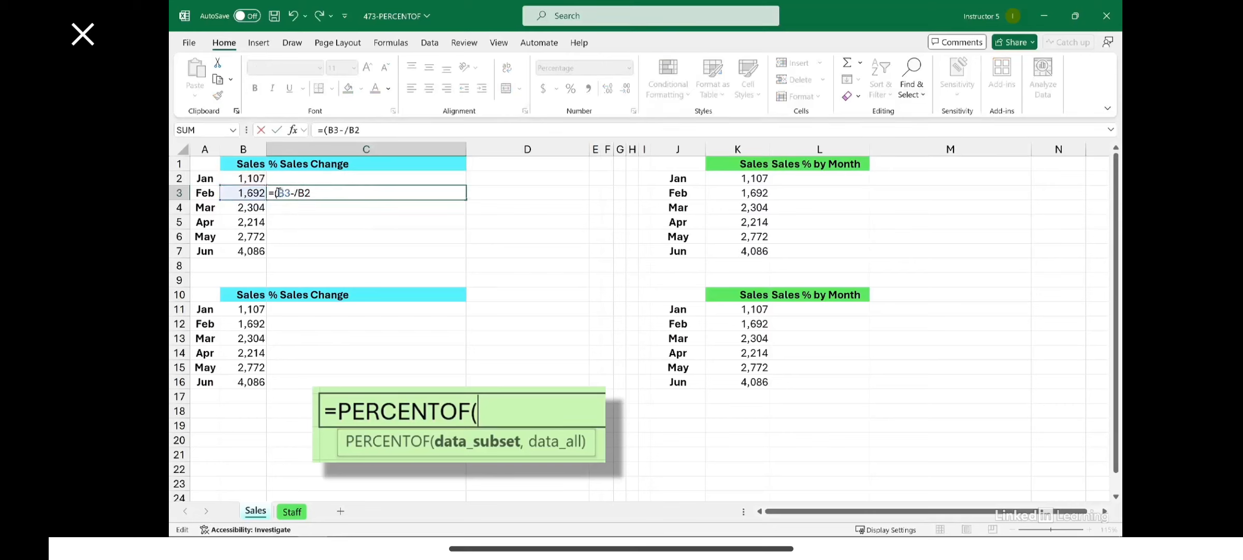
{"action": "left_click", "coordinate": [275, 192]}
{"action": "key", "text": "BackSpace"}
{"action": "left_click", "coordinate": [293, 192]}
{"action": "key", "text": "BackSpace"}
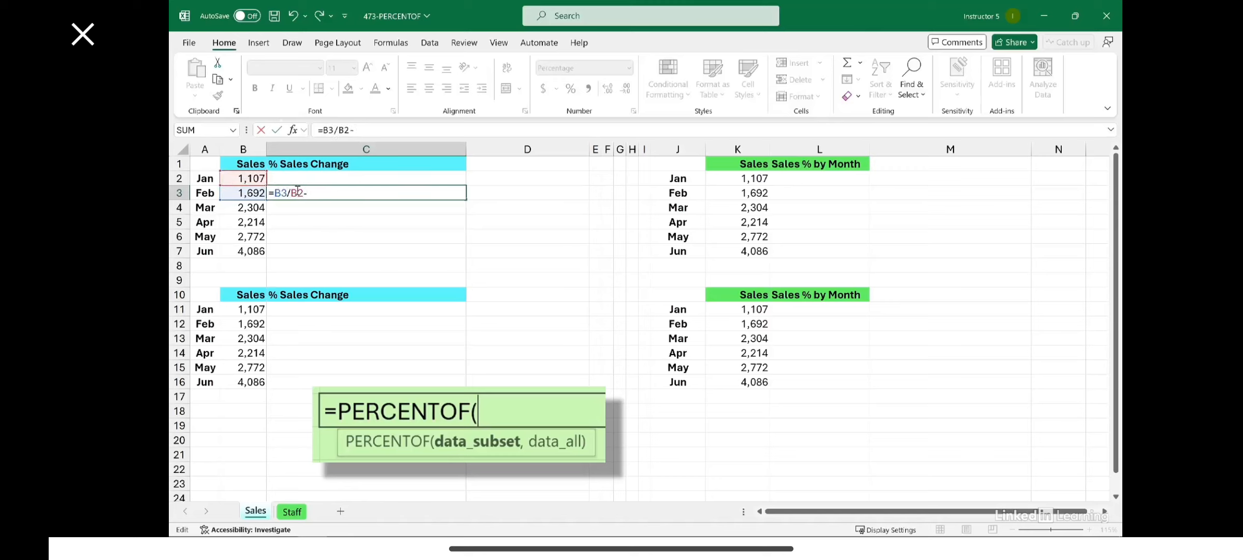
{"action": "key", "text": "Return"}
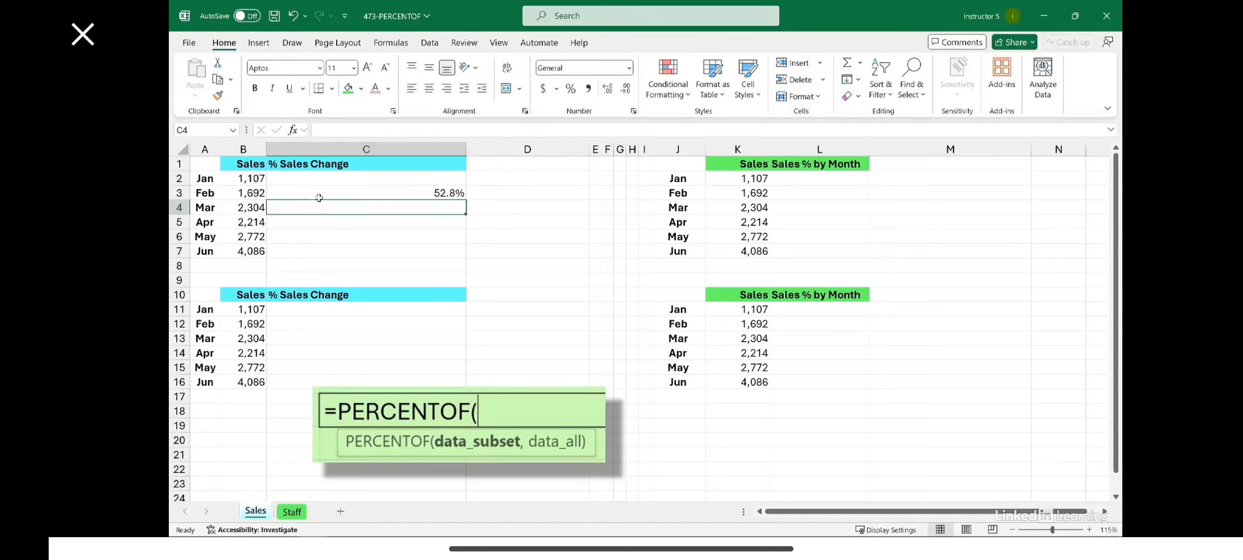
{"action": "left_click", "coordinate": [451, 194]}
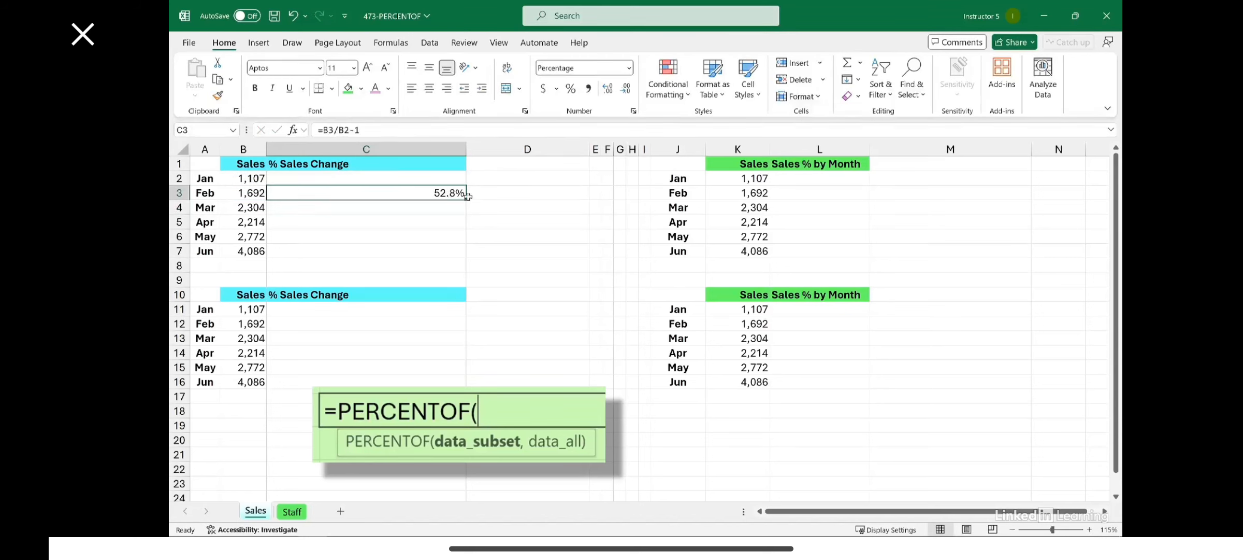
{"action": "double_click", "coordinate": [466, 198]}
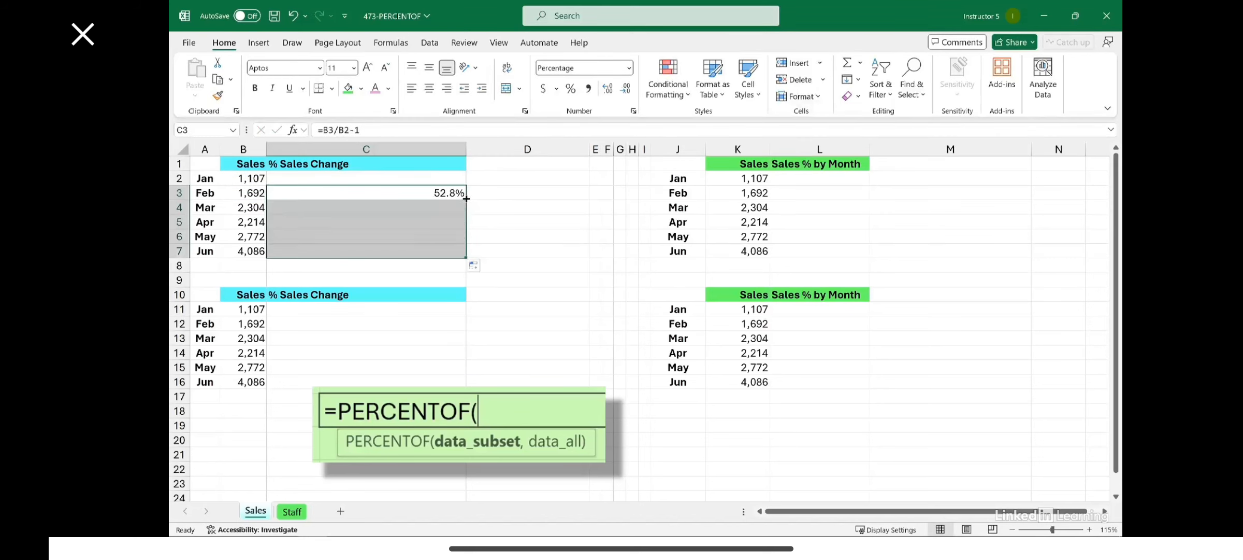
Calculate February's sales change in cell C12 of the lower table with =PERCENTOF(B12,B11)-1
{"action": "left_click", "coordinate": [333, 325]}
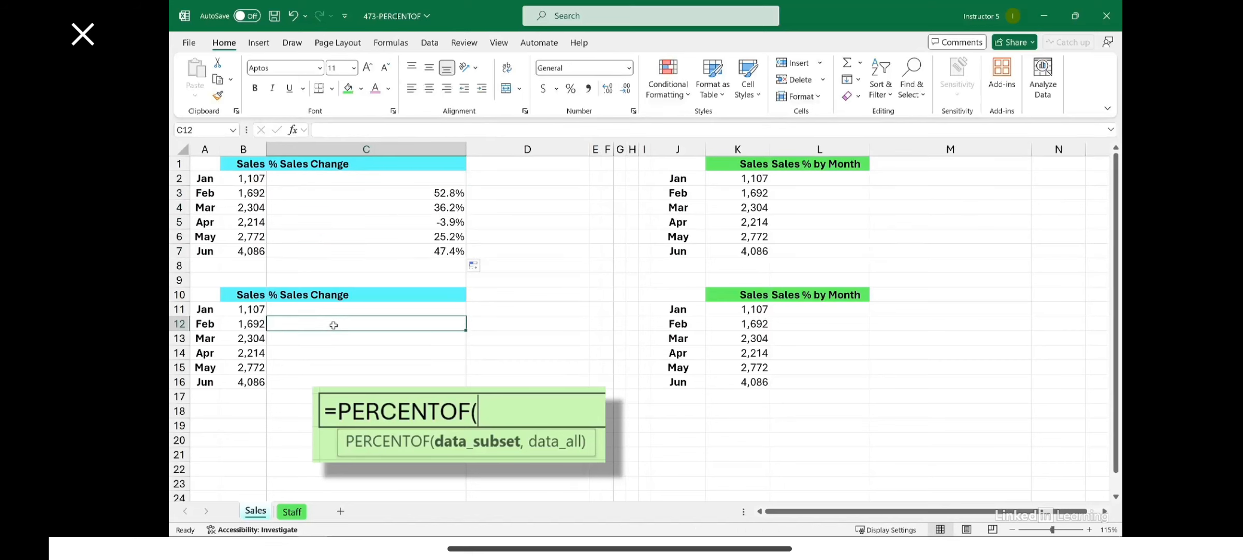
{"action": "type", "text": "="}
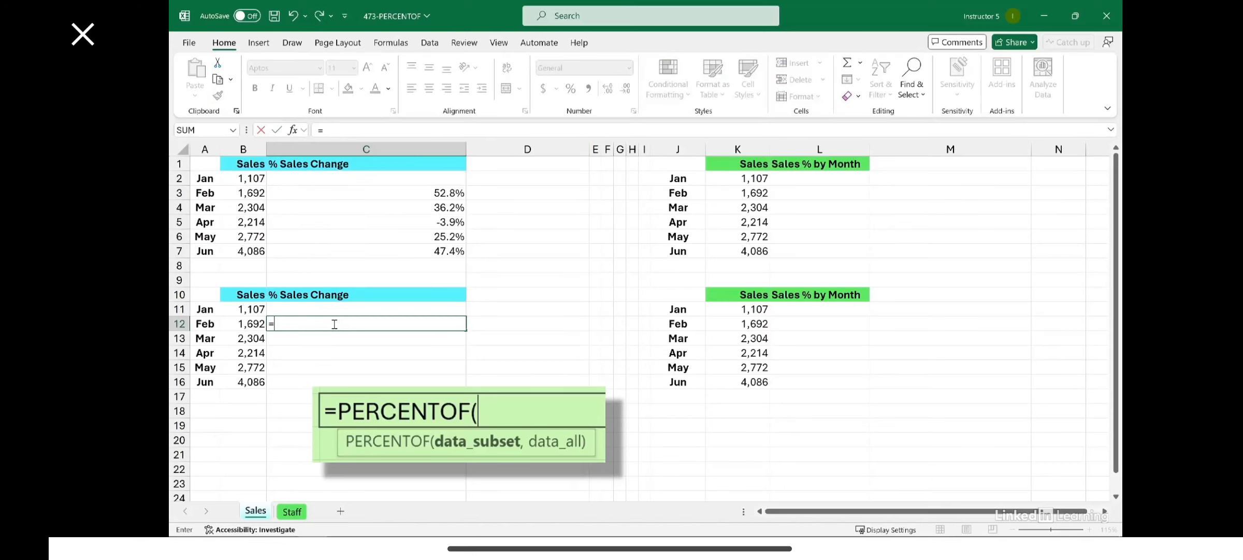
{"action": "type", "text": "p"}
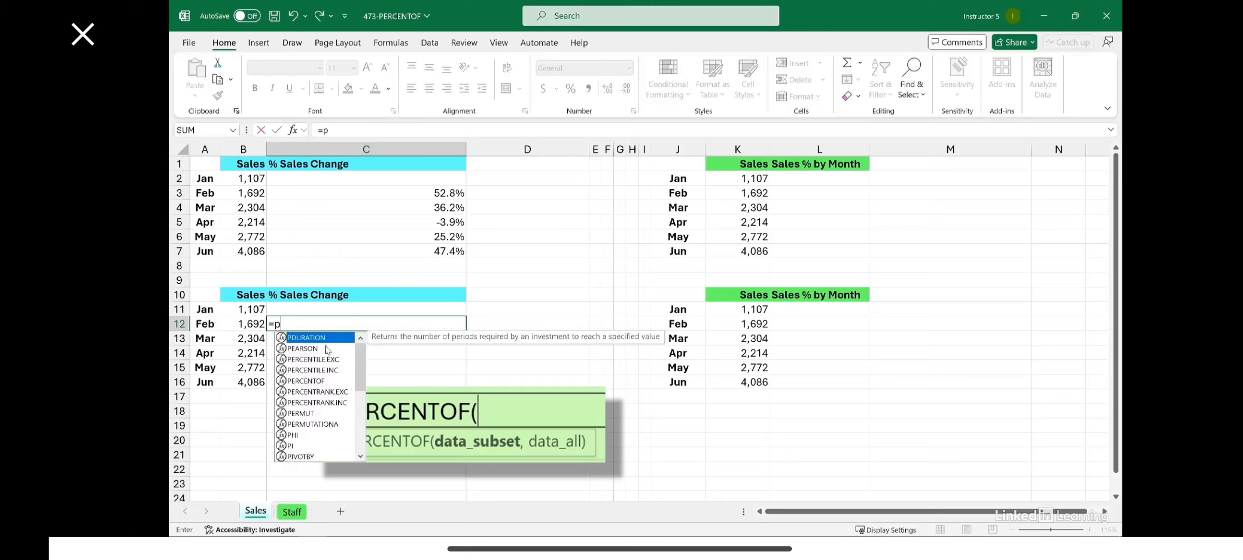
{"action": "double_click", "coordinate": [309, 381]}
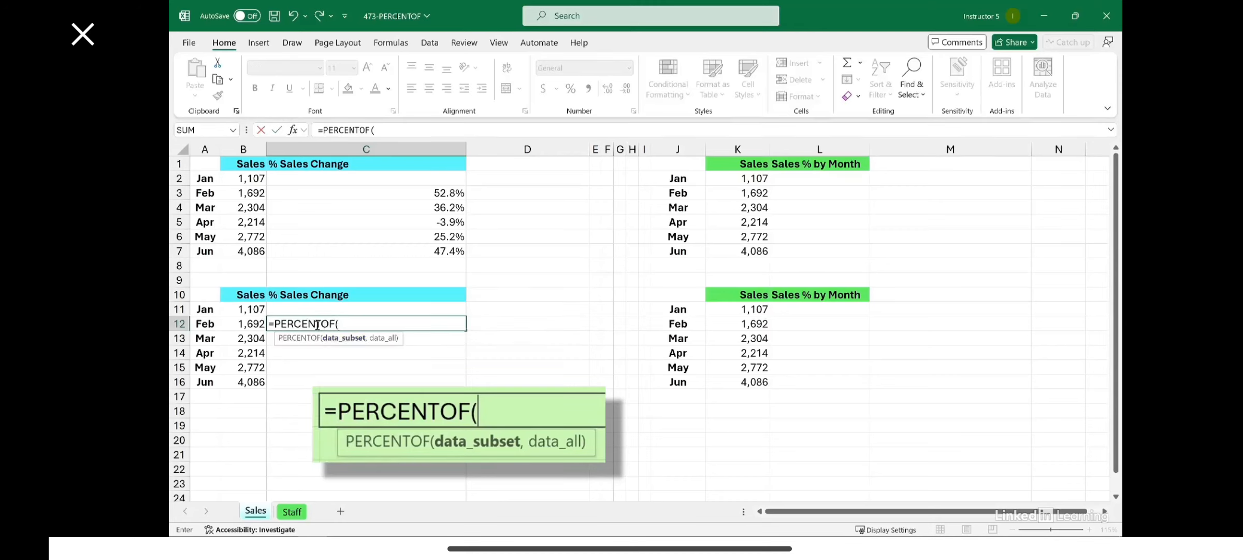
{"action": "left_click", "coordinate": [249, 324]}
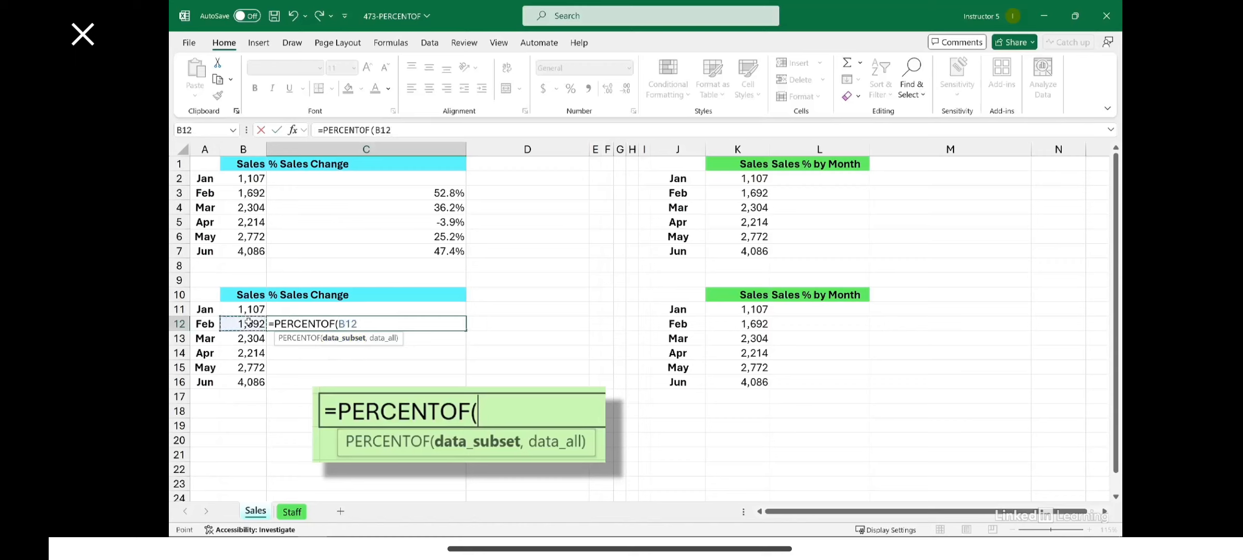
{"action": "type", "text": ","}
{"action": "left_click", "coordinate": [246, 309]}
{"action": "type", "text": ")"}
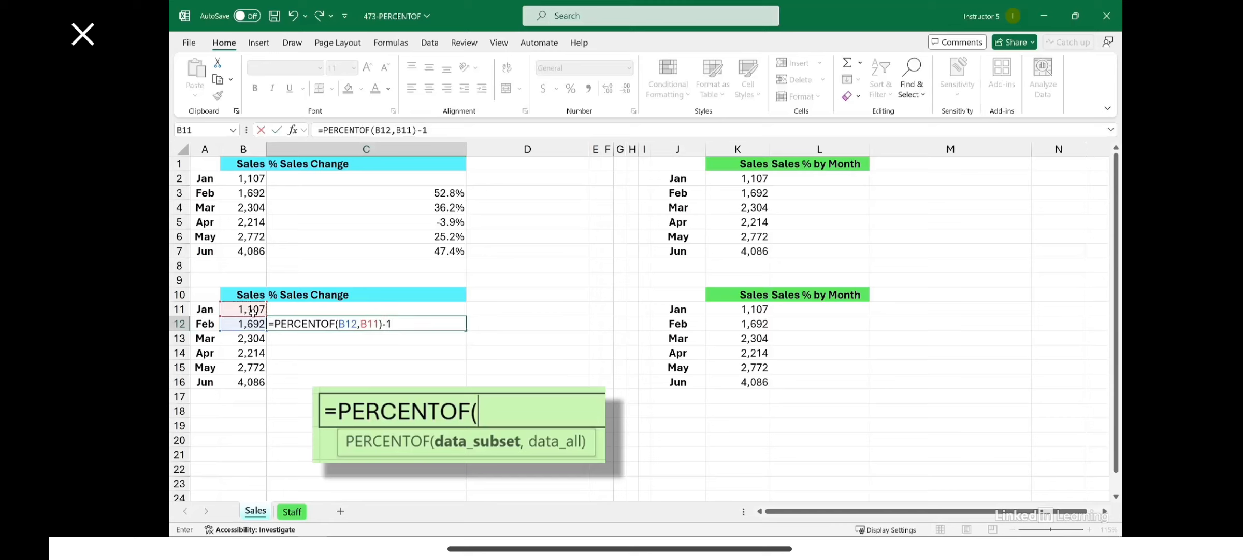
{"action": "type", "text": "-1"}
{"action": "key", "text": "Return"}
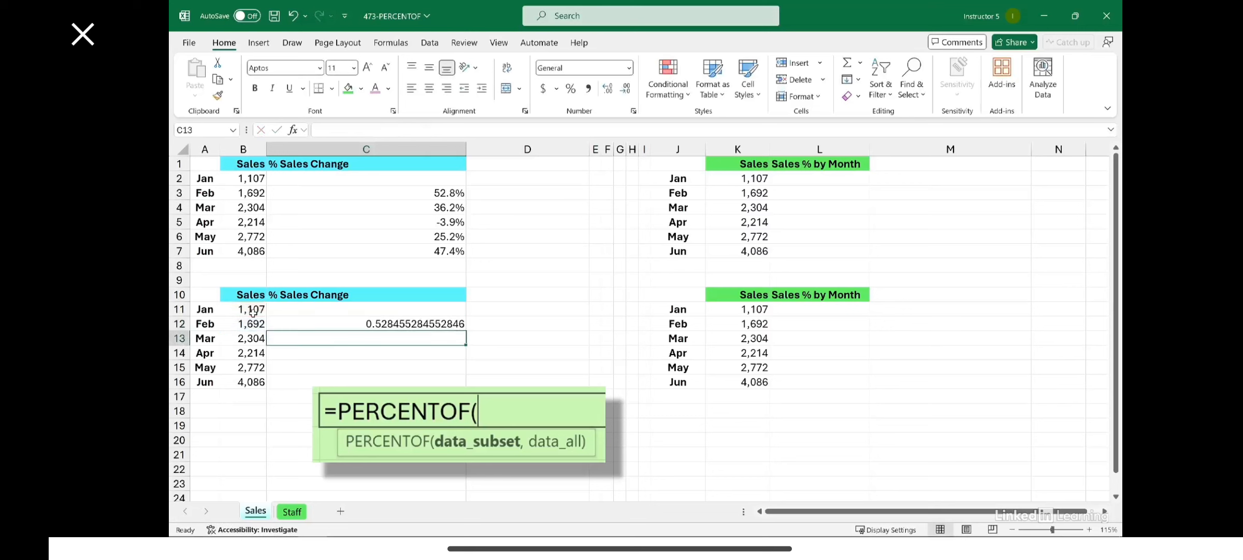
Fill the C12 formula down to C16 and format the results as percentages with one decimal place
{"action": "left_click", "coordinate": [453, 323]}
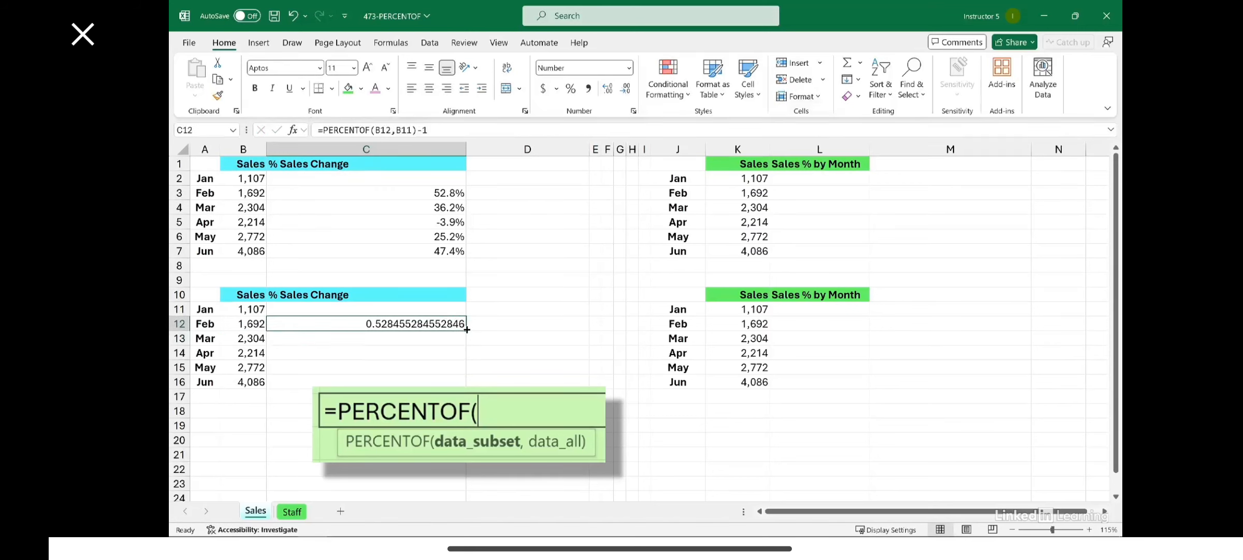
{"action": "double_click", "coordinate": [467, 329]}
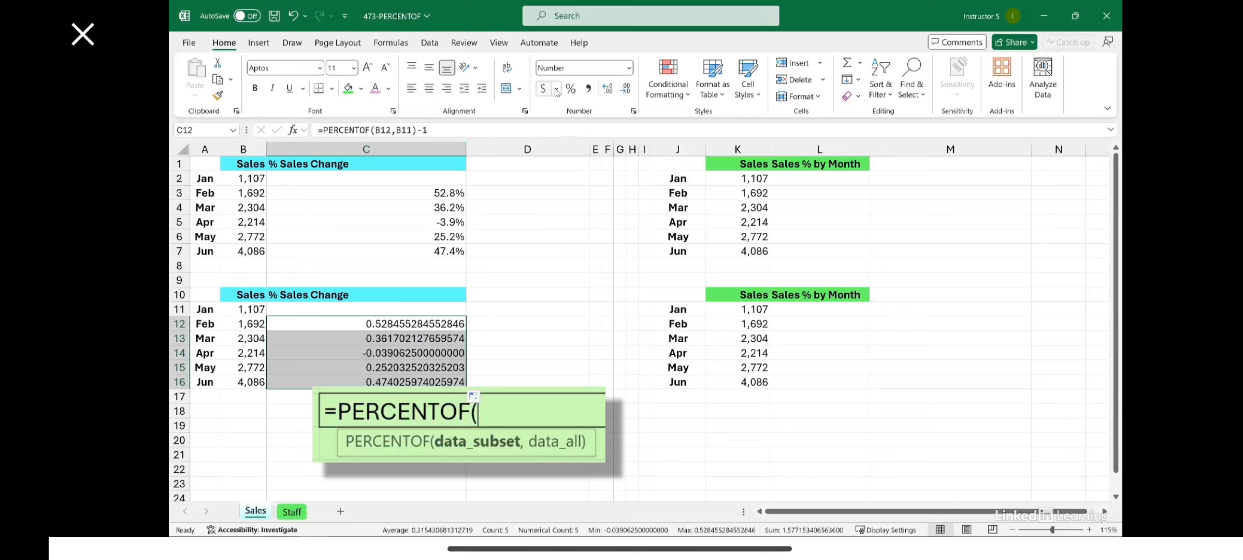
{"action": "left_click", "coordinate": [570, 88]}
{"action": "left_click", "coordinate": [608, 88]}
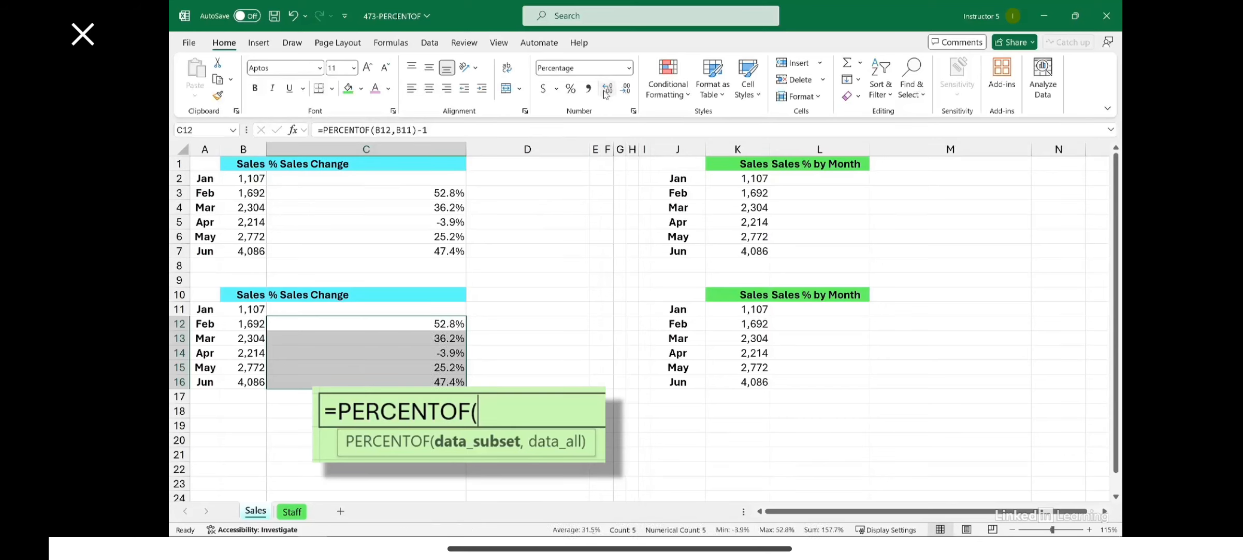
Display the formulas of C3 and C12 beside them by entering FORMULATEXT in D3 and D12 together
{"action": "left_click", "coordinate": [509, 190]}
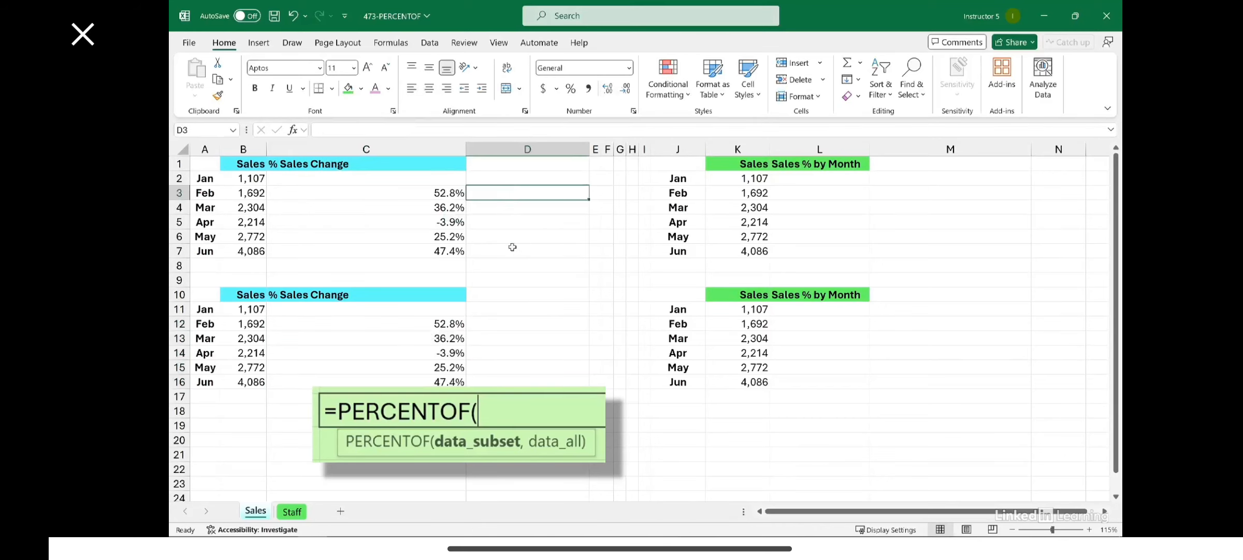
{"action": "left_click", "coordinate": [488, 322]}
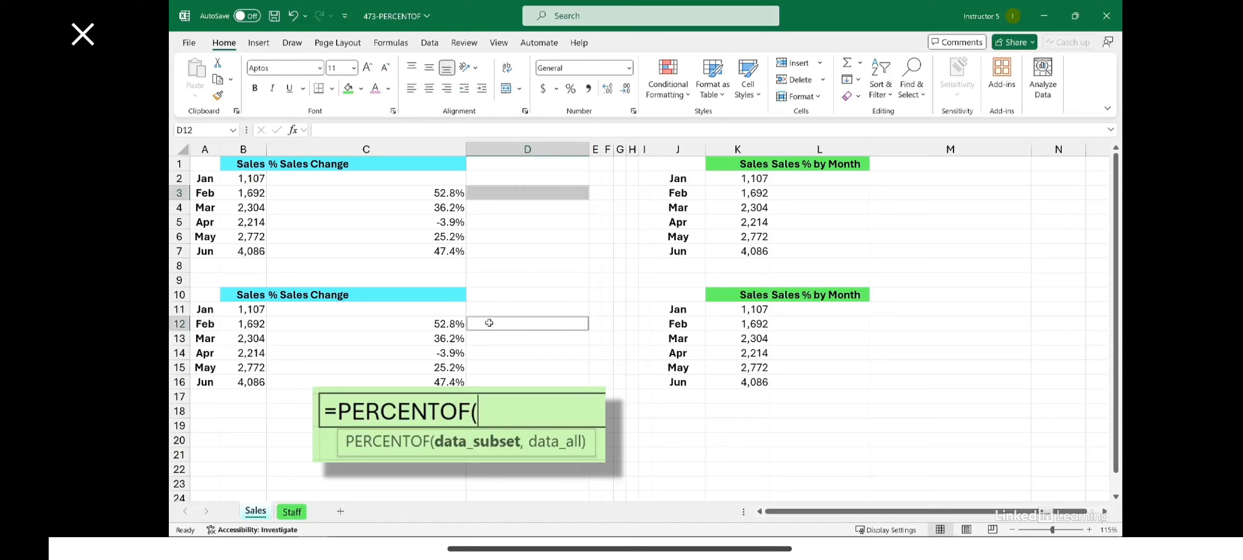
{"action": "type", "text": "=fo"}
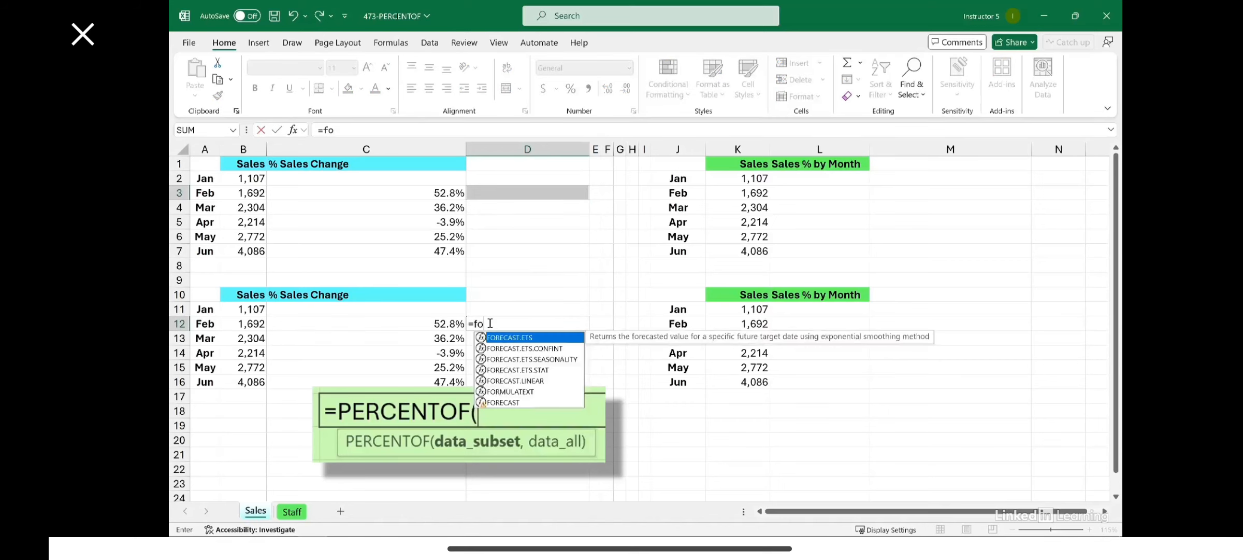
{"action": "double_click", "coordinate": [510, 391]}
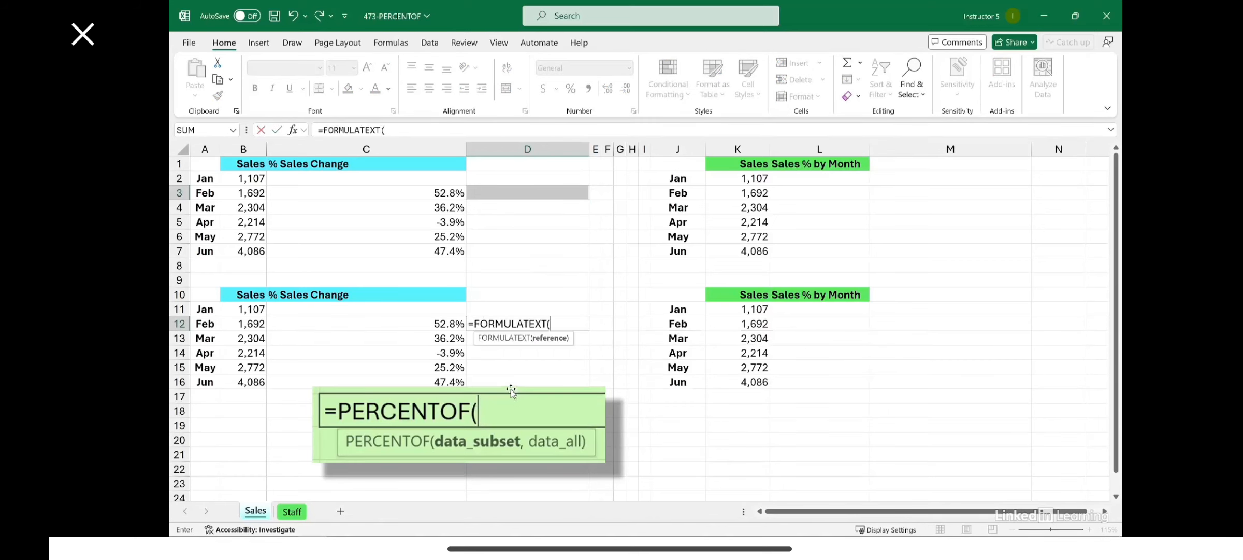
{"action": "left_click", "coordinate": [422, 323]}
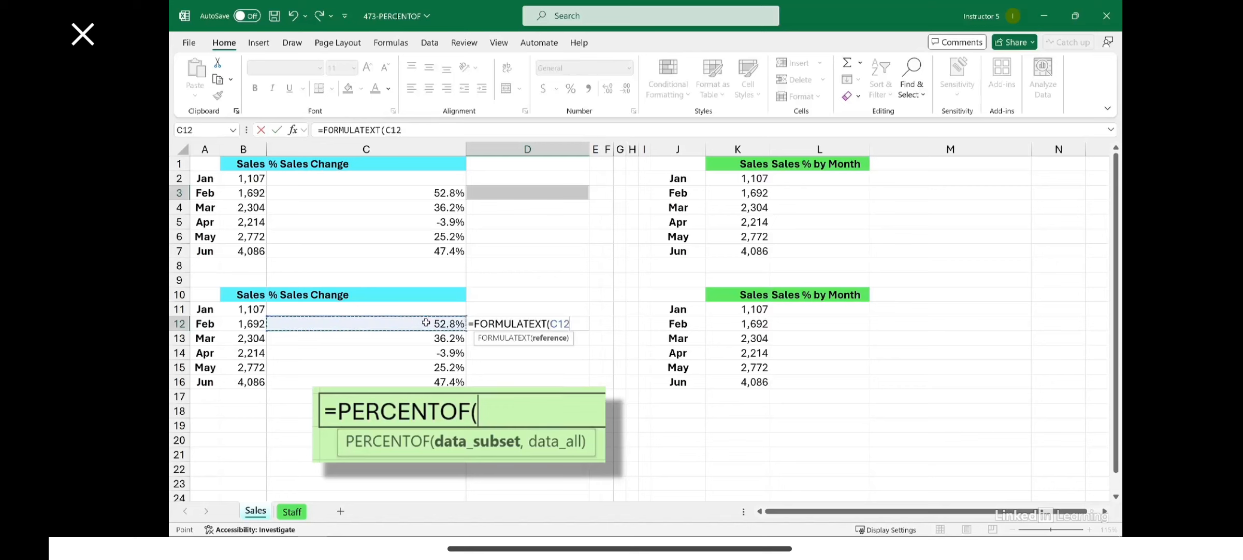
{"action": "key", "text": "ctrl+Return"}
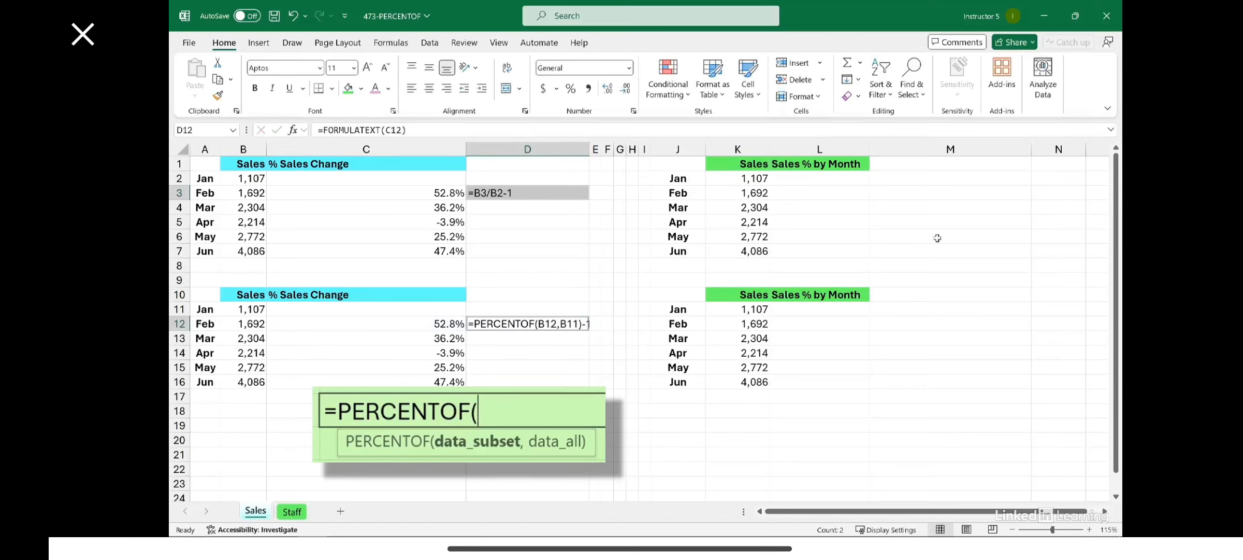
{"action": "left_click", "coordinate": [784, 178]}
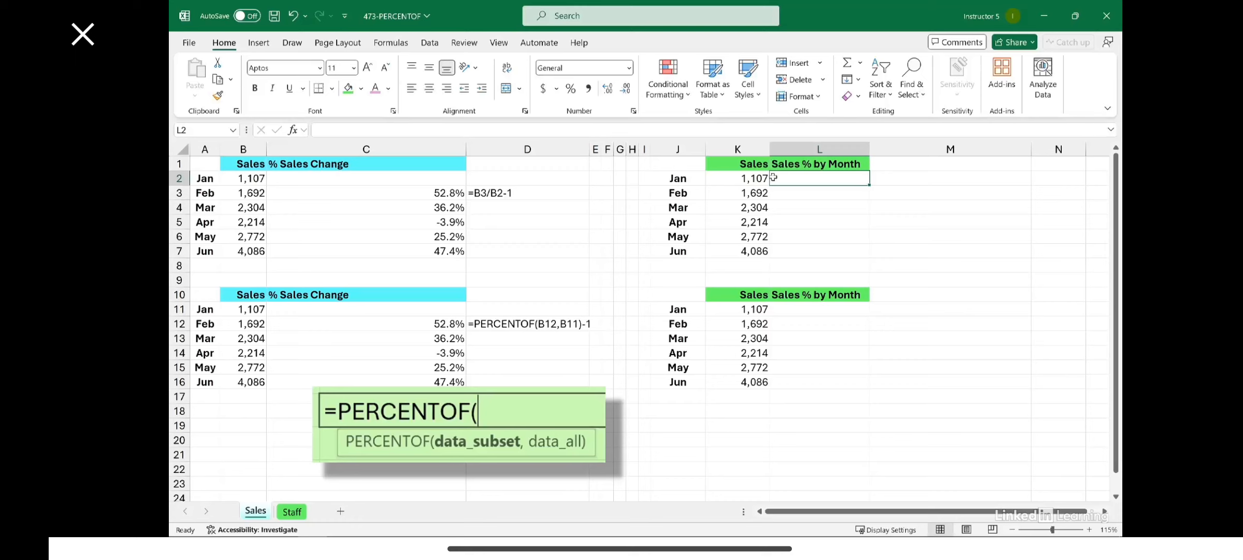
{"action": "left_click", "coordinate": [734, 180]}
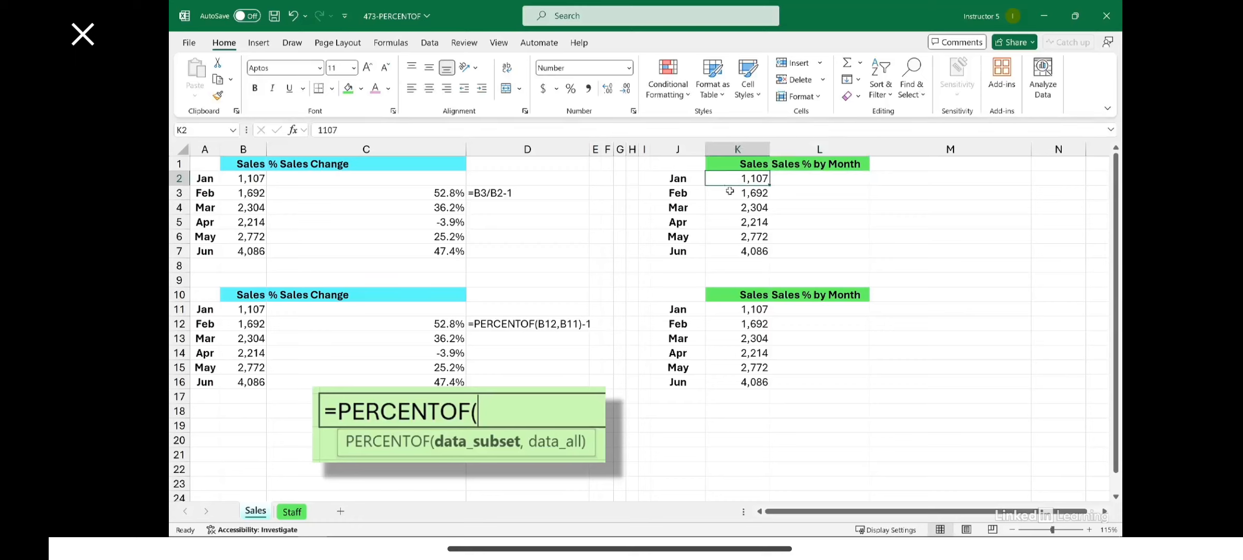
{"action": "double_click", "coordinate": [728, 176]}
{"action": "double_click", "coordinate": [746, 178]}
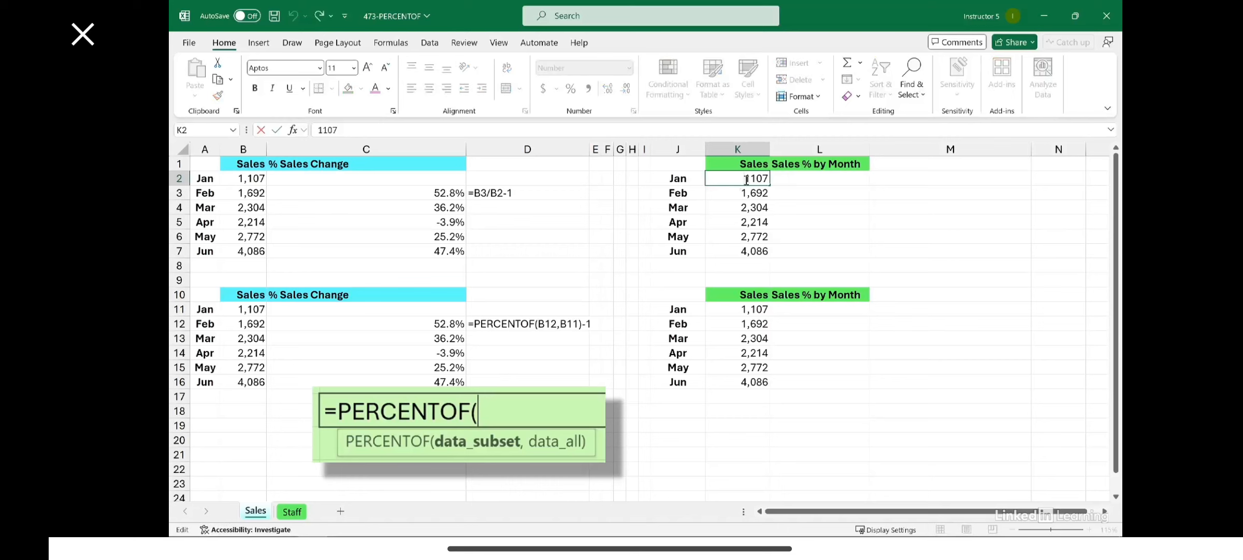
{"action": "key", "text": "Escape"}
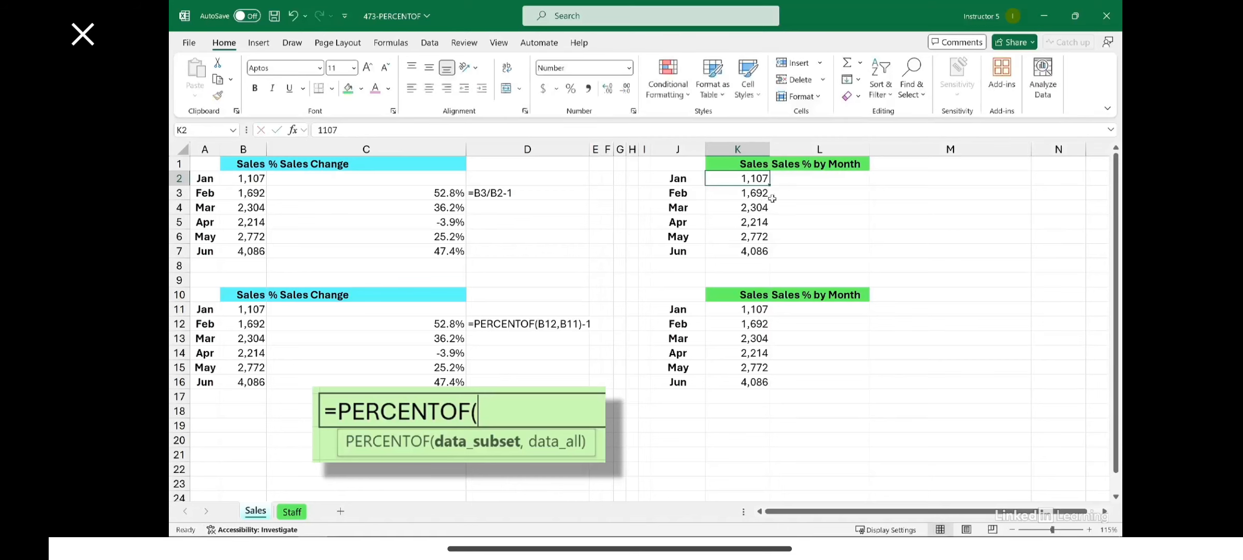
Calculate January's share of total sales in L2 with =K2/SUM($K$2:$K$7)
{"action": "left_click", "coordinate": [793, 180]}
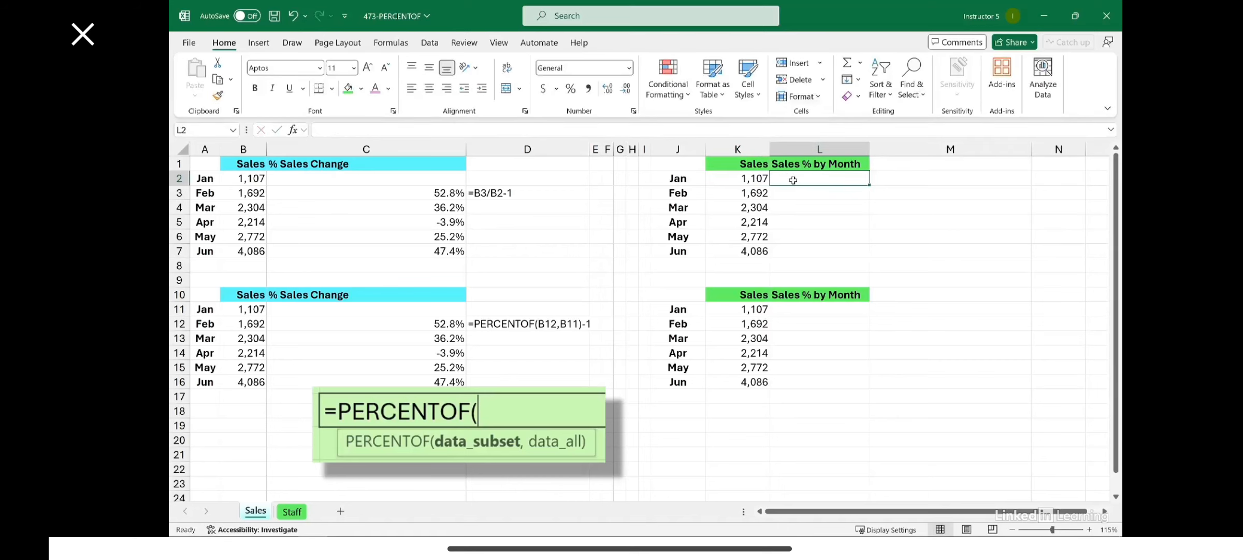
{"action": "type", "text": "="}
{"action": "left_click", "coordinate": [736, 174]}
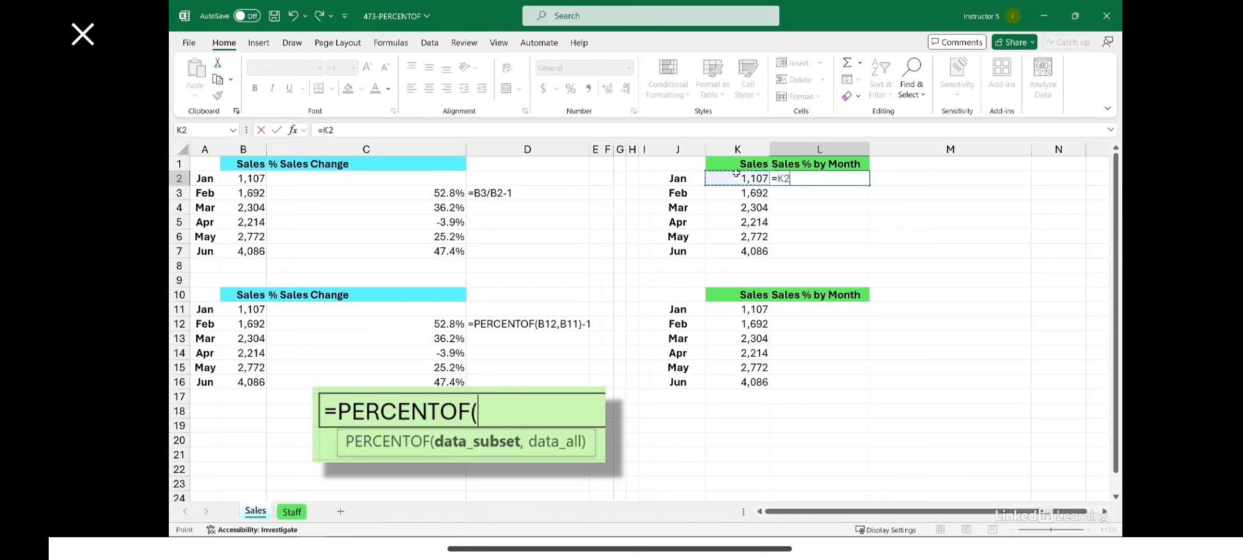
{"action": "type", "text": "/sum("}
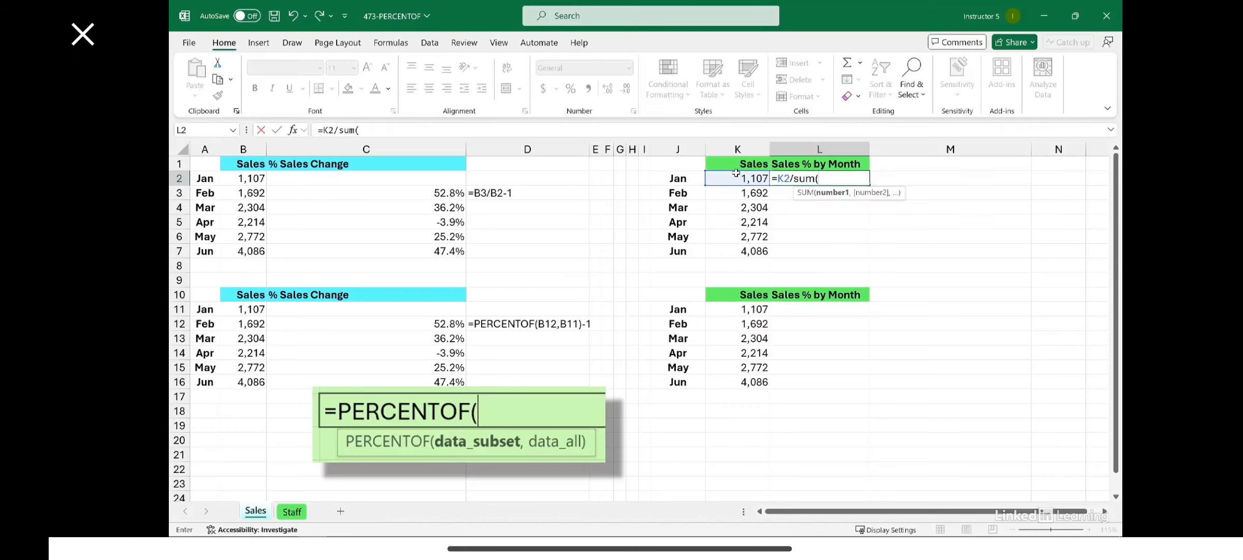
{"action": "left_click_drag", "start_coordinate": [741, 178], "coordinate": [727, 250]}
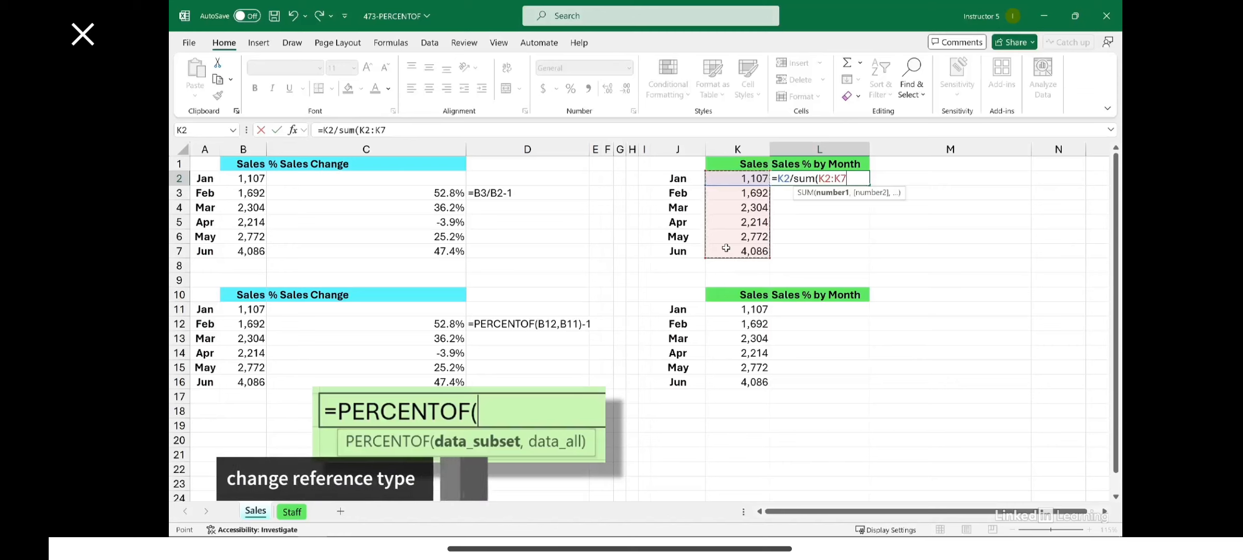
{"action": "key", "text": "F4"}
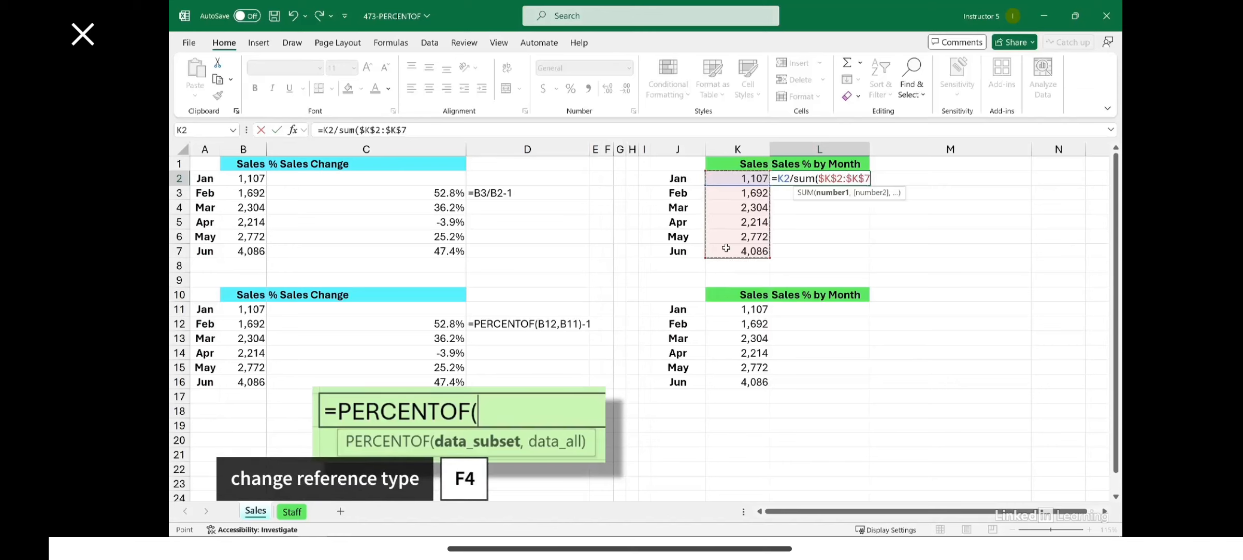
{"action": "type", "text": ")"}
{"action": "key", "text": "Return"}
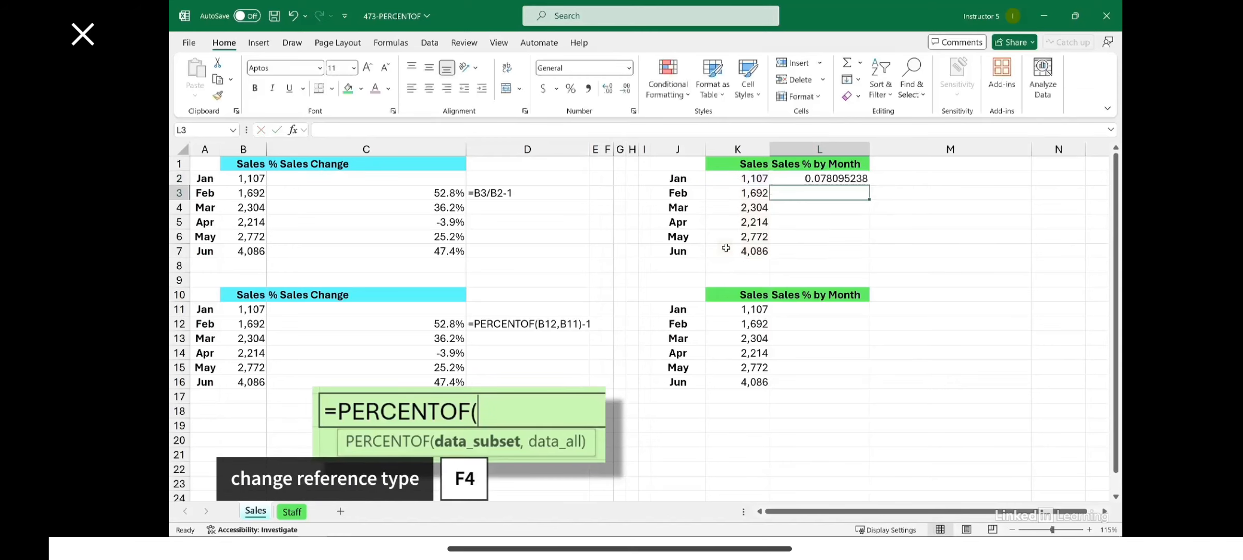
Fill the L2 formula down through June in L7 and format the shares as percentages with one decimal place
{"action": "left_click", "coordinate": [858, 180]}
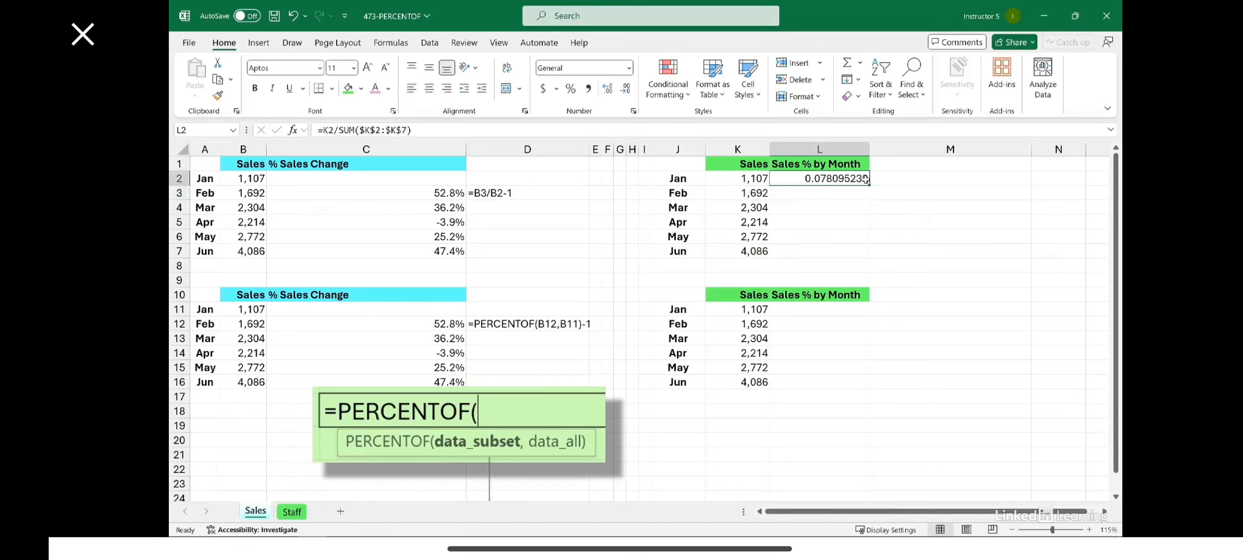
{"action": "double_click", "coordinate": [870, 186]}
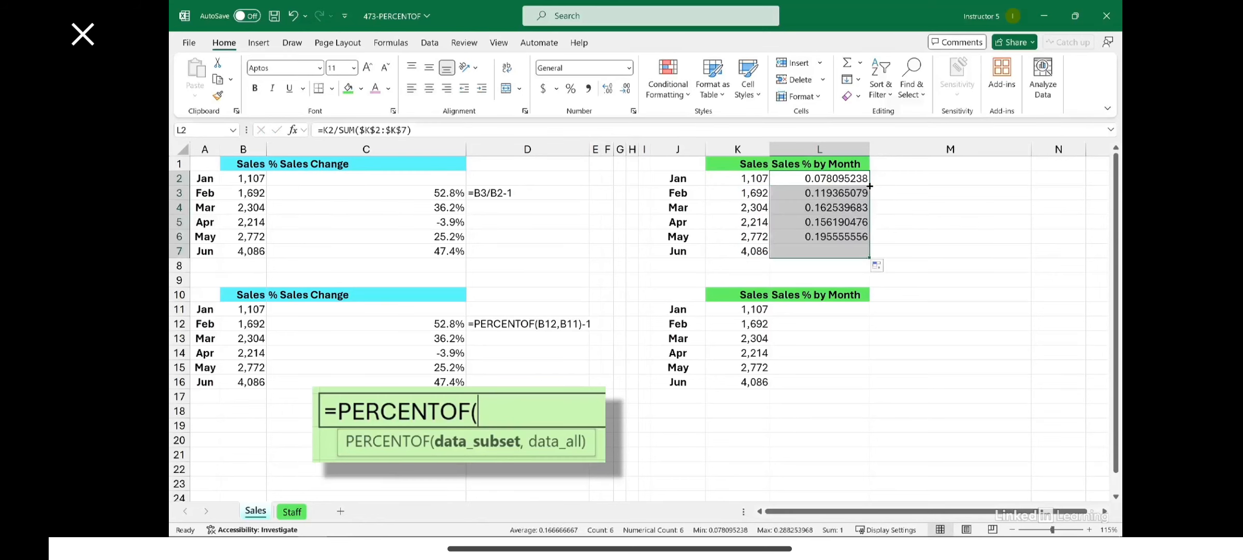
{"action": "left_click", "coordinate": [571, 89]}
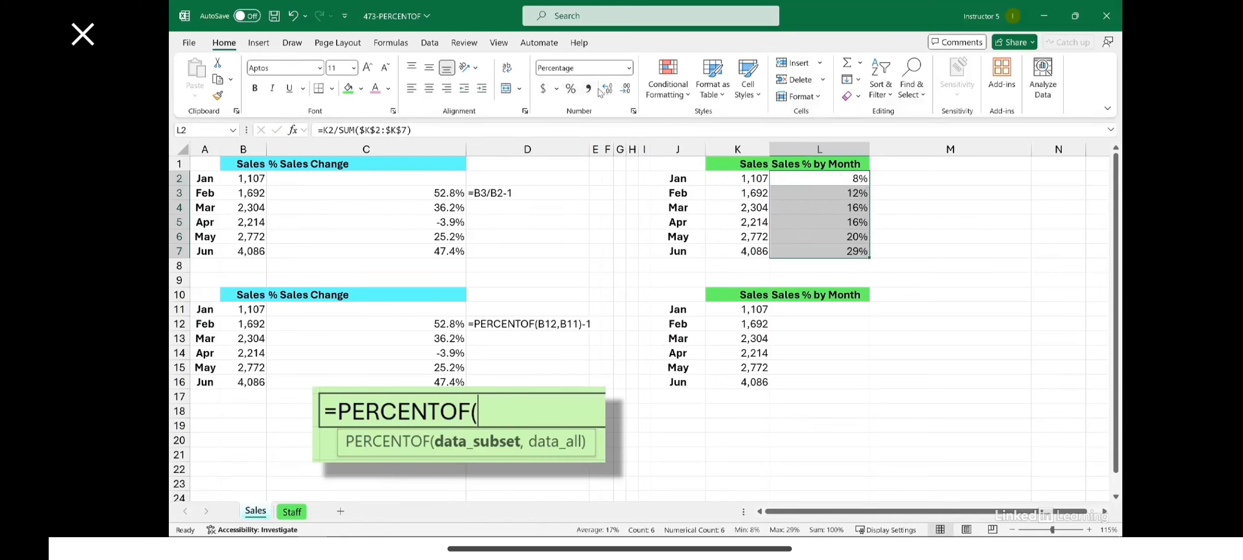
{"action": "left_click", "coordinate": [607, 91]}
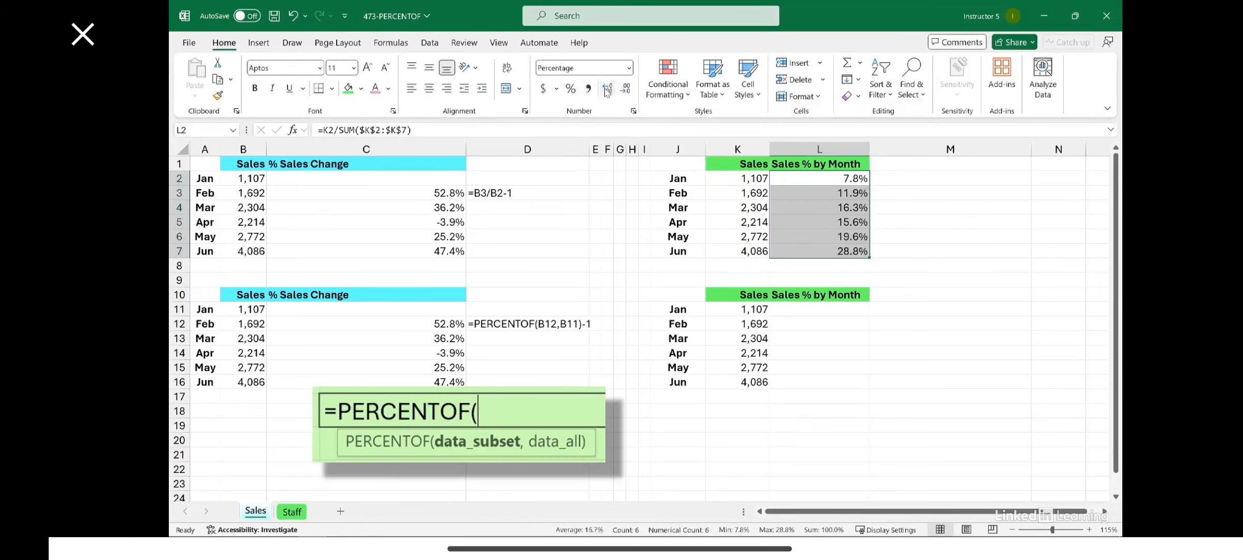
{"action": "left_click", "coordinate": [833, 251]}
Calculate January's sales share in L11 of the lower table with =PERCENTOF(K11,$K$11:$K$16)
{"action": "left_click", "coordinate": [798, 311]}
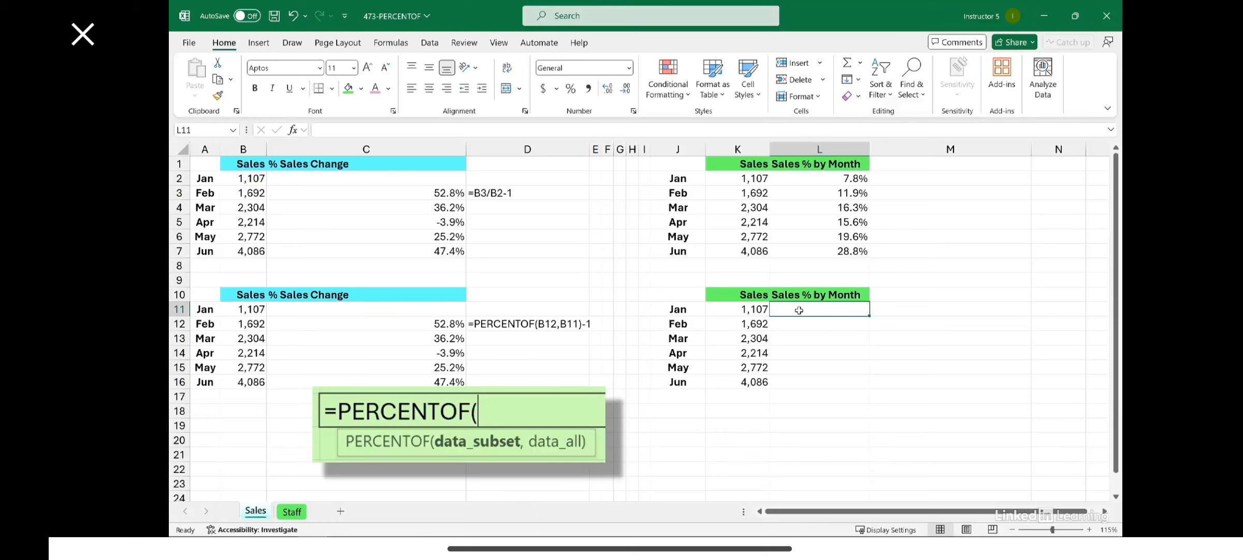
{"action": "type", "text": "=p"}
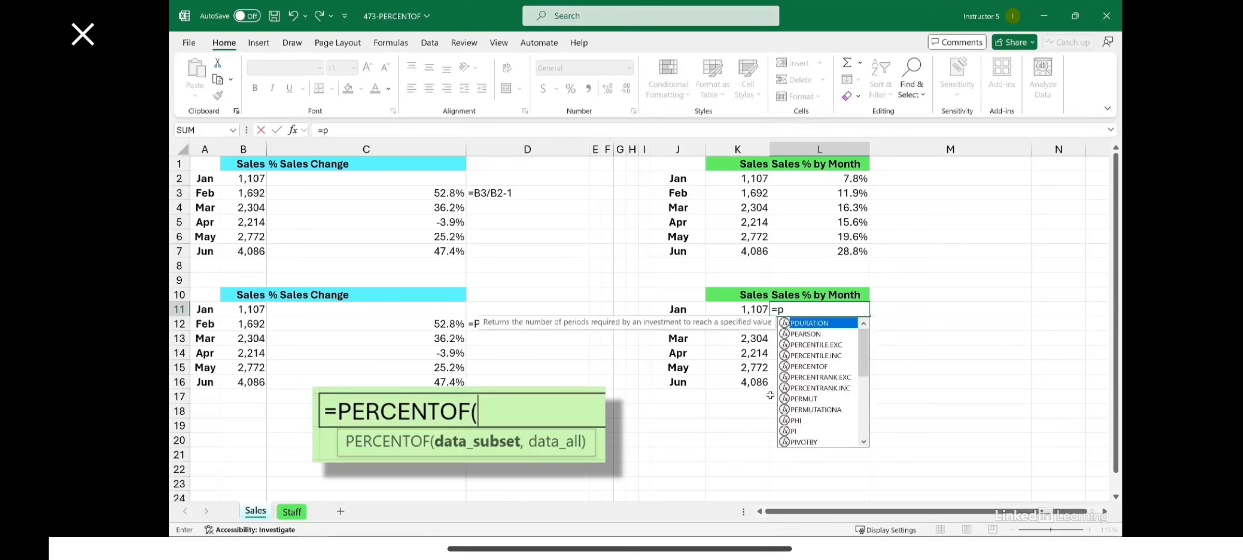
{"action": "left_click", "coordinate": [817, 366]}
{"action": "double_click", "coordinate": [817, 366]}
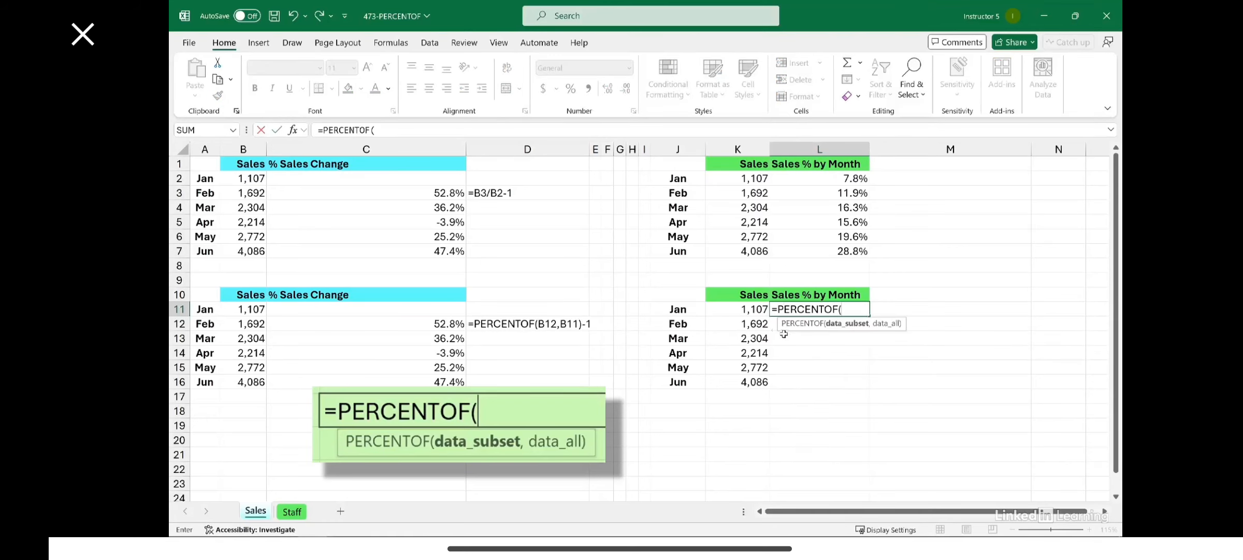
{"action": "left_click", "coordinate": [752, 309]}
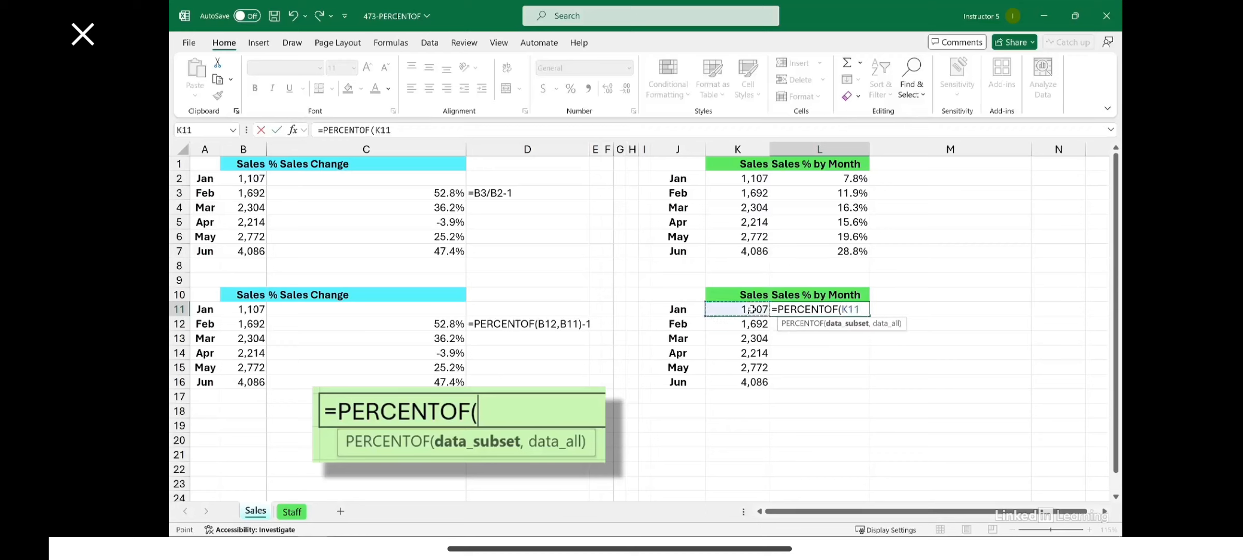
{"action": "type", "text": ","}
{"action": "left_click_drag", "start_coordinate": [749, 309], "coordinate": [744, 381]}
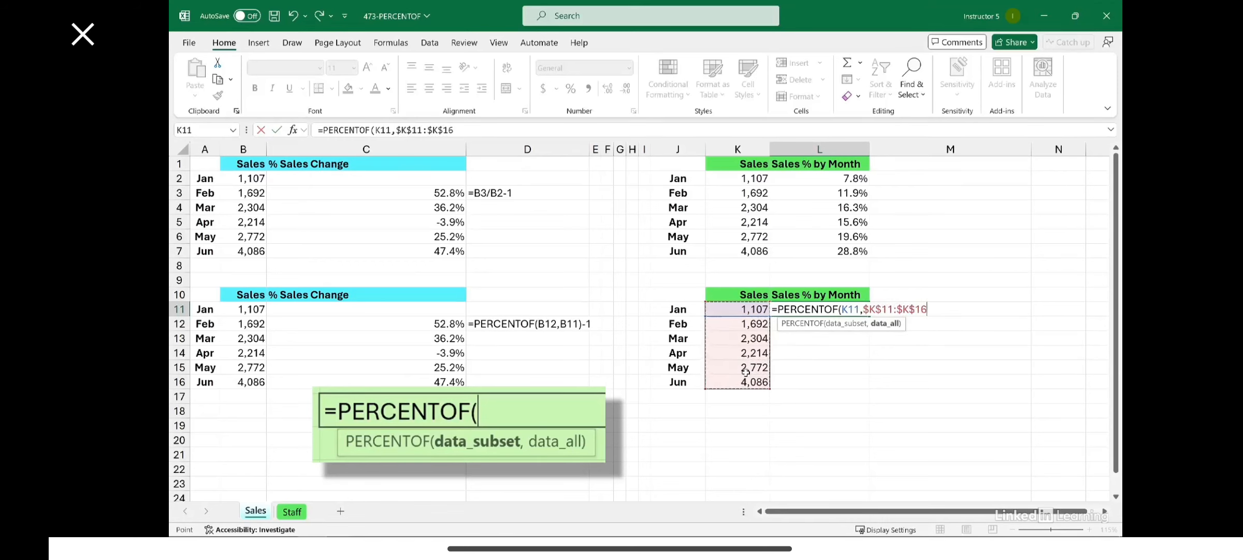
{"action": "key", "text": "Return"}
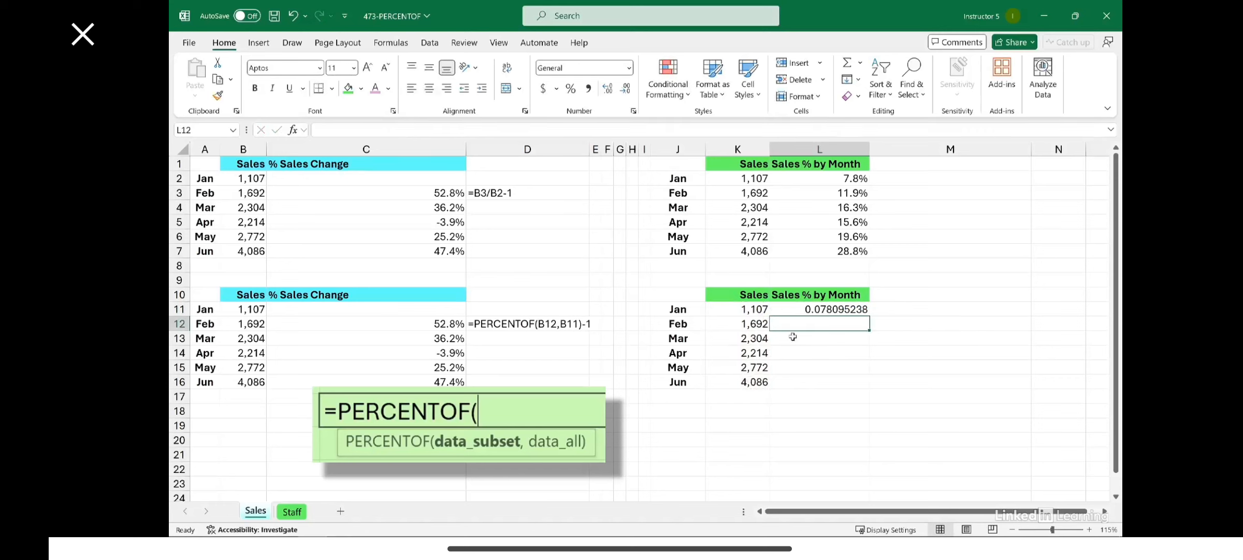
Fill the L11 formula down to L16 and format the shares as percentages with one decimal place
{"action": "left_click", "coordinate": [811, 310]}
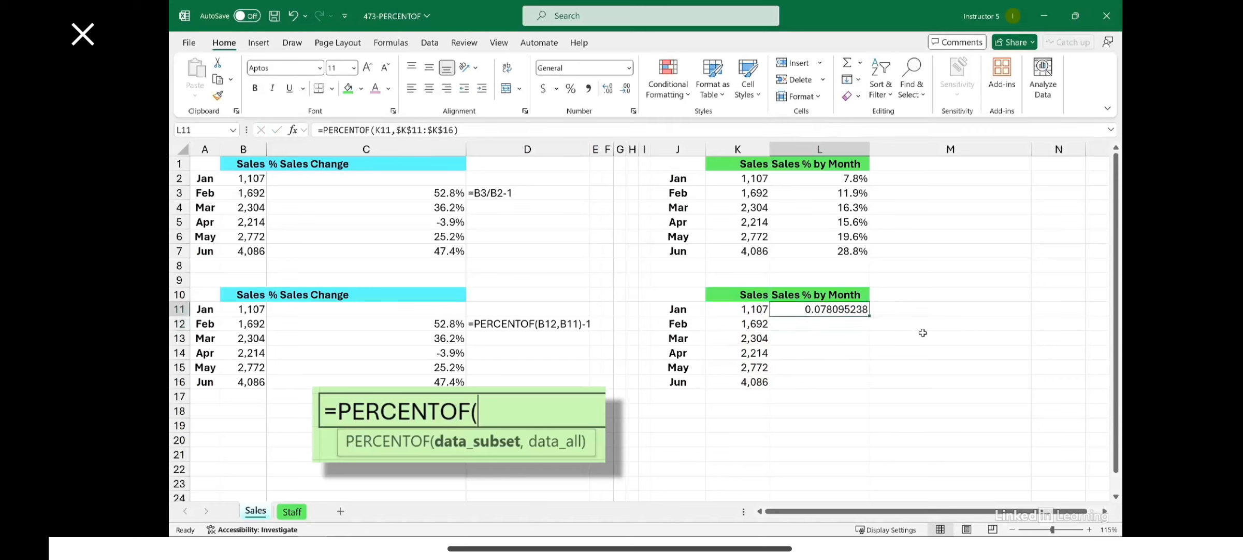
{"action": "double_click", "coordinate": [871, 317]}
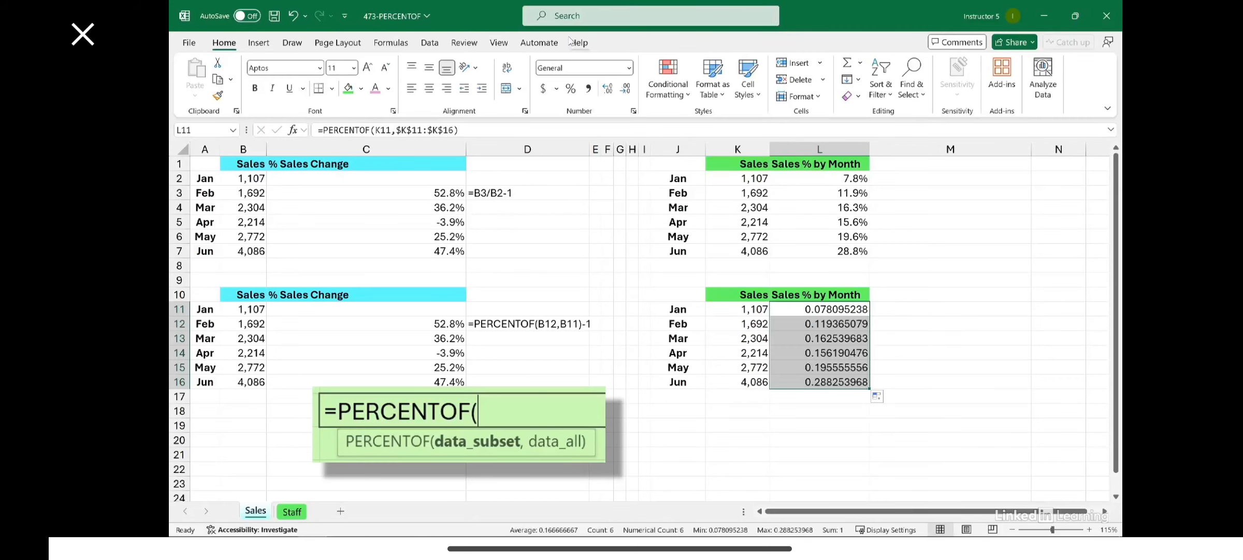
{"action": "left_click", "coordinate": [571, 91]}
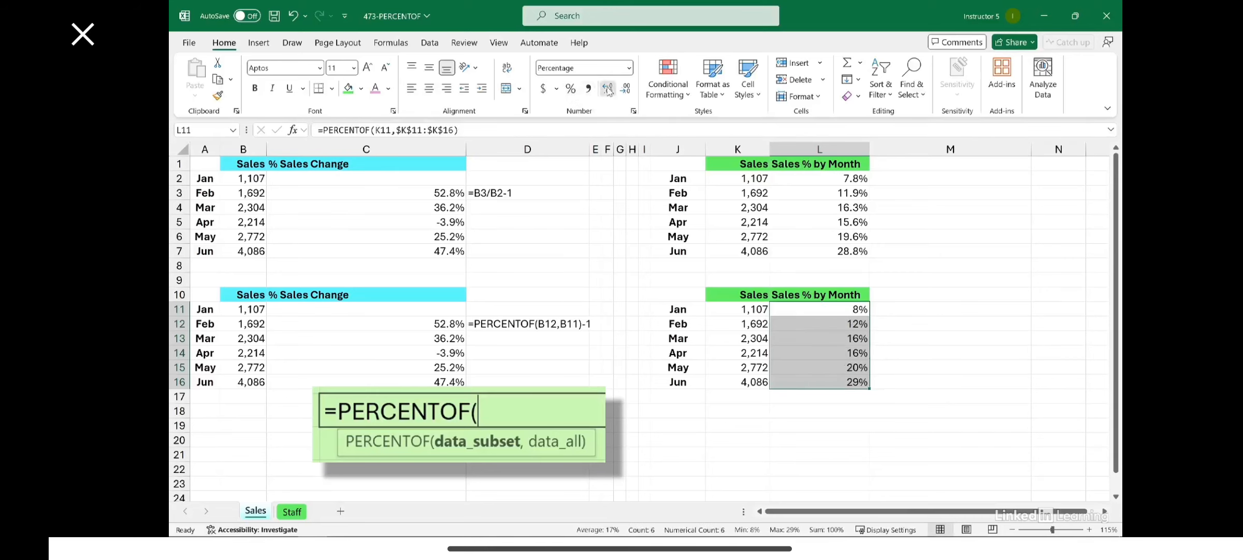
Display the formulas of L2 and L11 beside them by copying the FORMULATEXT cell D3 to M2 and M11
{"action": "left_click", "coordinate": [508, 190]}
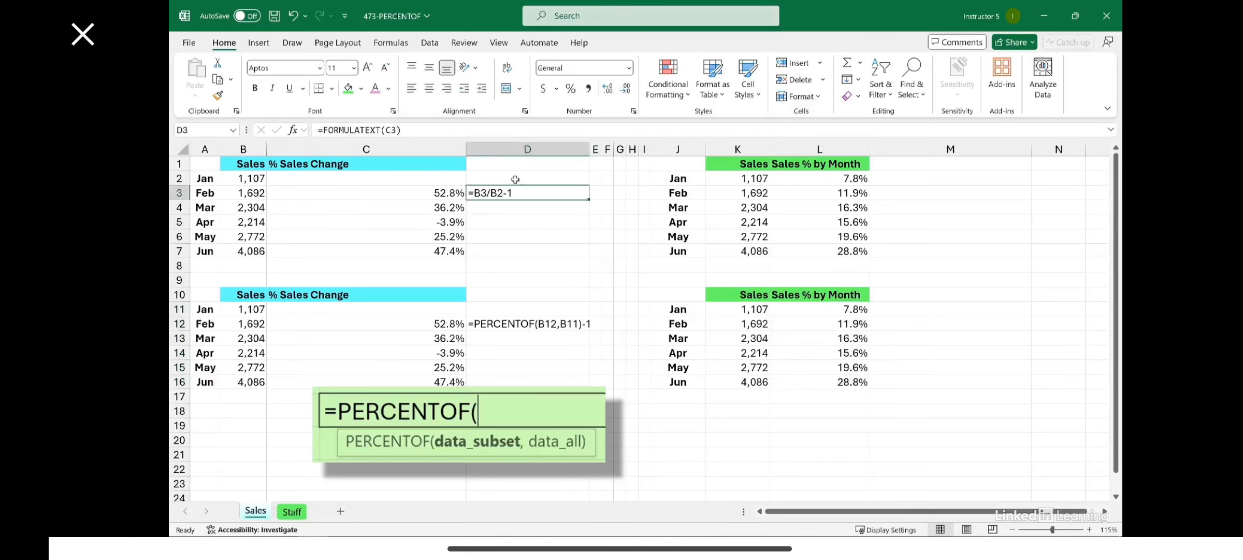
{"action": "left_click_drag", "start_coordinate": [520, 199], "coordinate": [967, 182]}
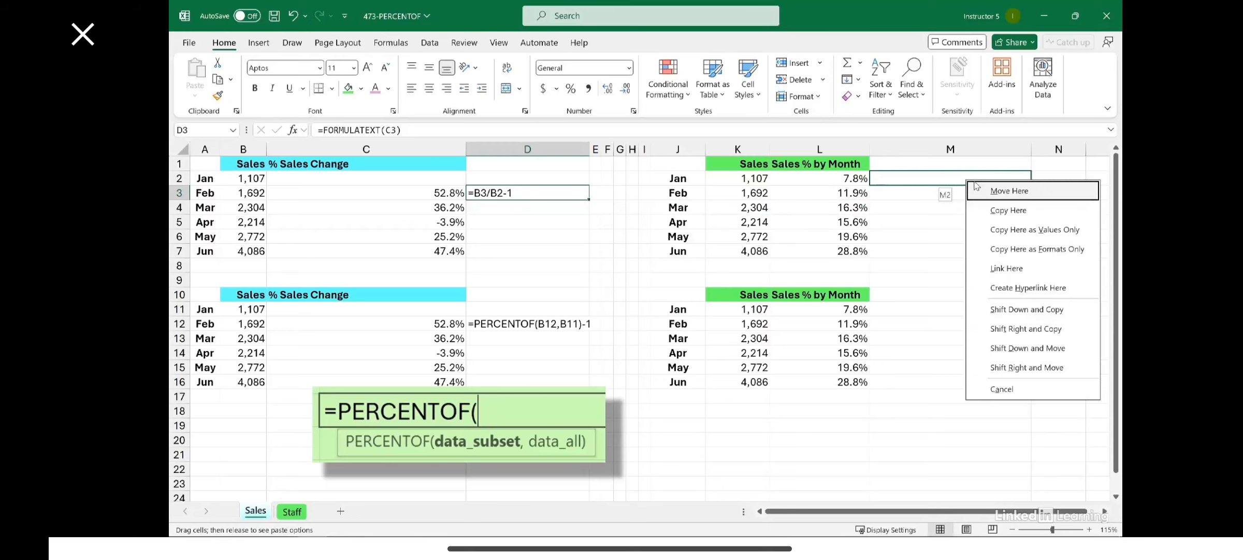
{"action": "left_click", "coordinate": [987, 210]}
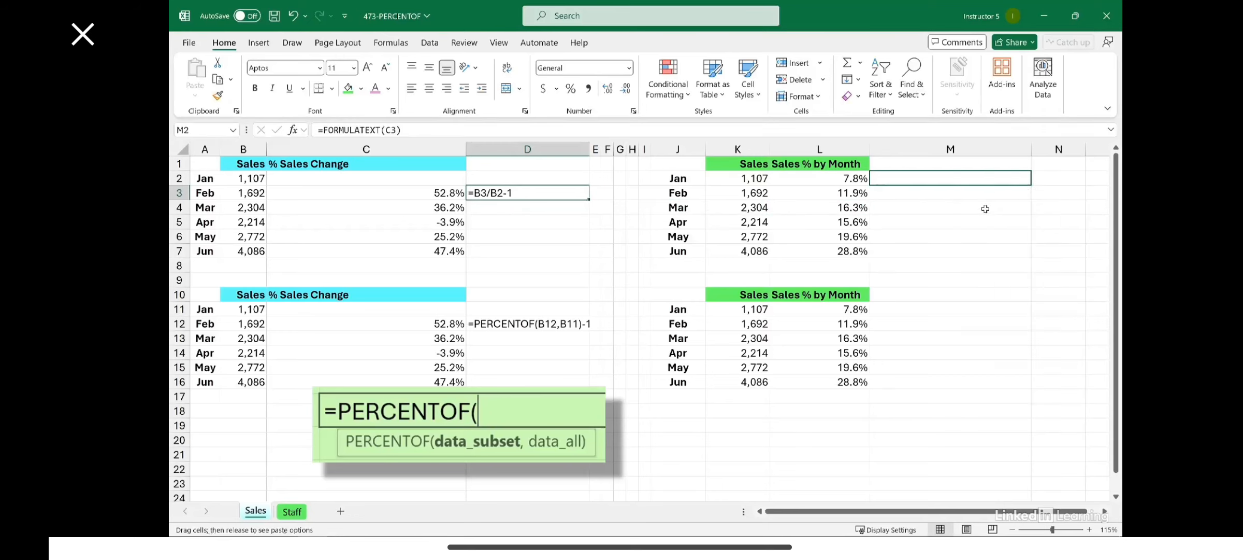
{"action": "left_click_drag", "start_coordinate": [988, 187], "coordinate": [965, 312]}
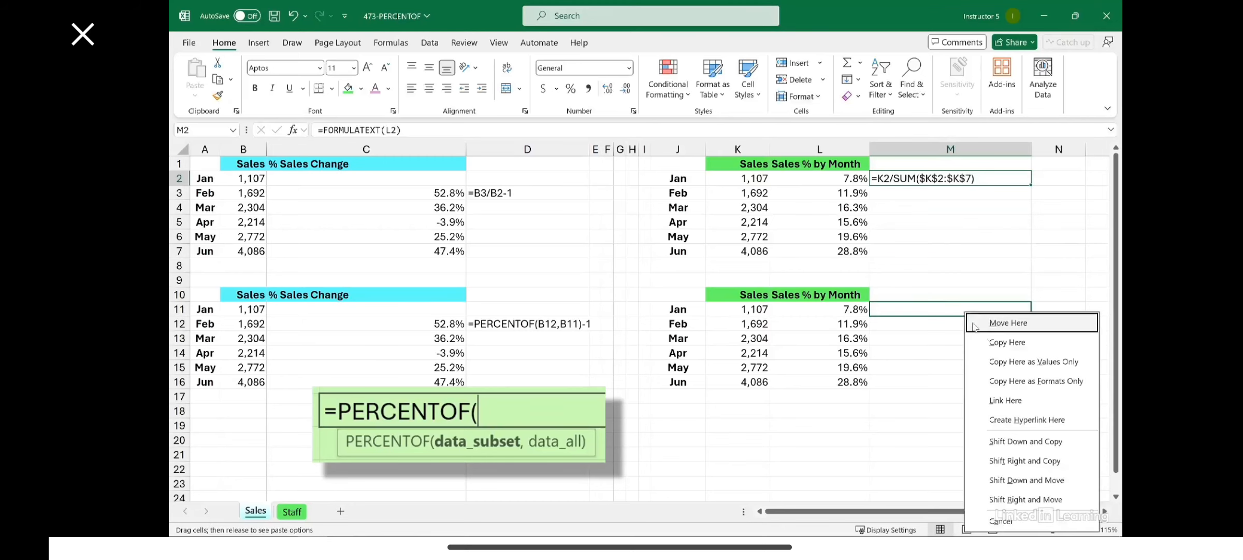
{"action": "left_click", "coordinate": [989, 343]}
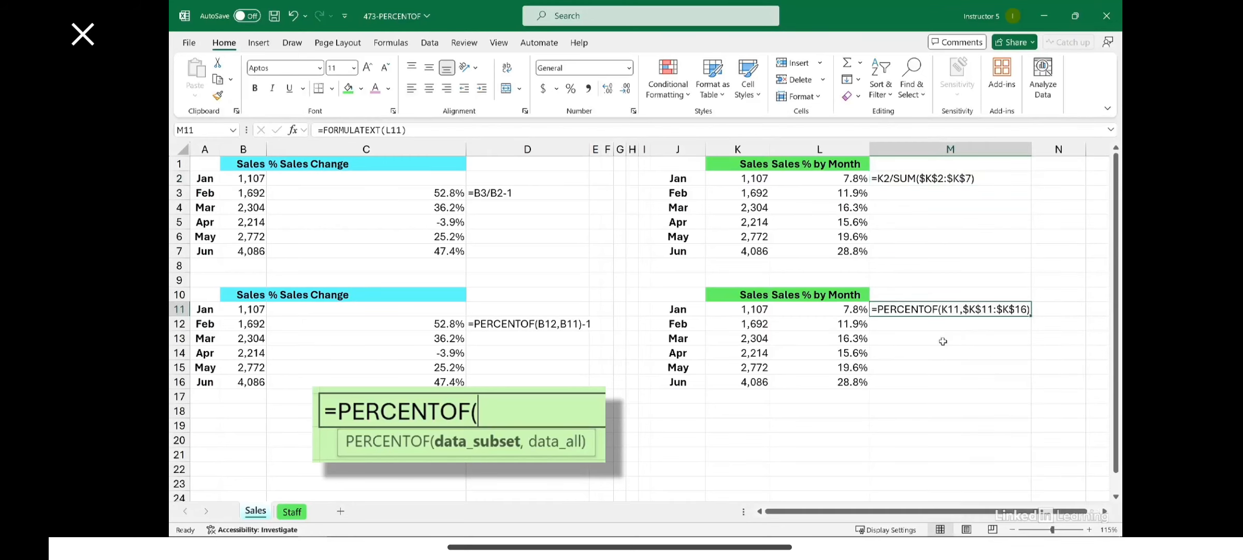
{"action": "left_click", "coordinate": [930, 346]}
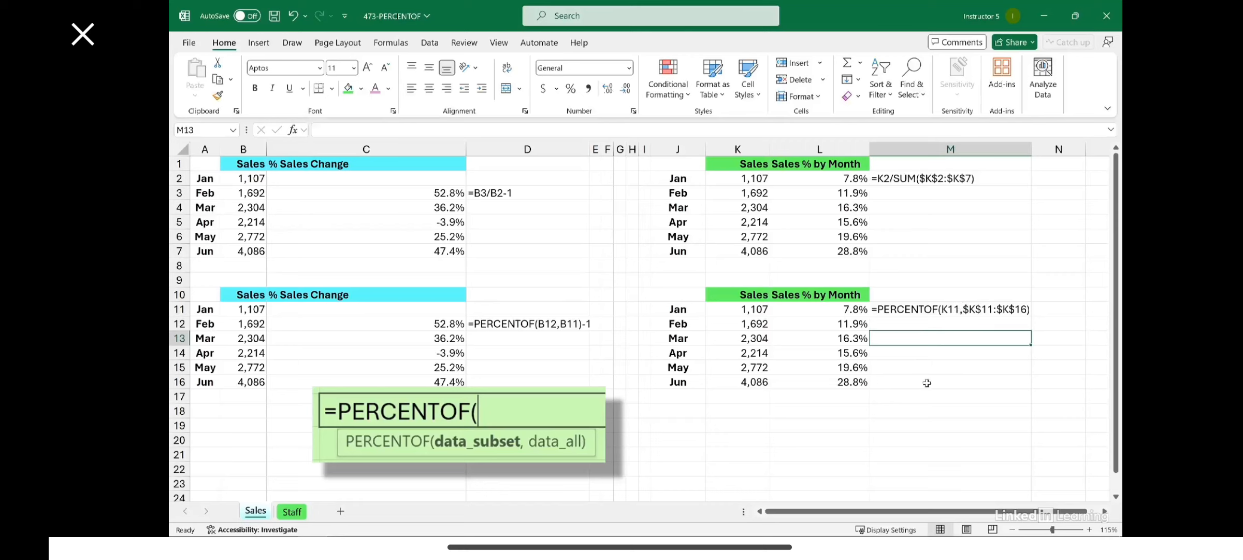
On the Staff sheet, calculate the first employee's % of Quota in F2 with =PERCENTOF(E2,D2)
{"action": "left_click", "coordinate": [292, 512]}
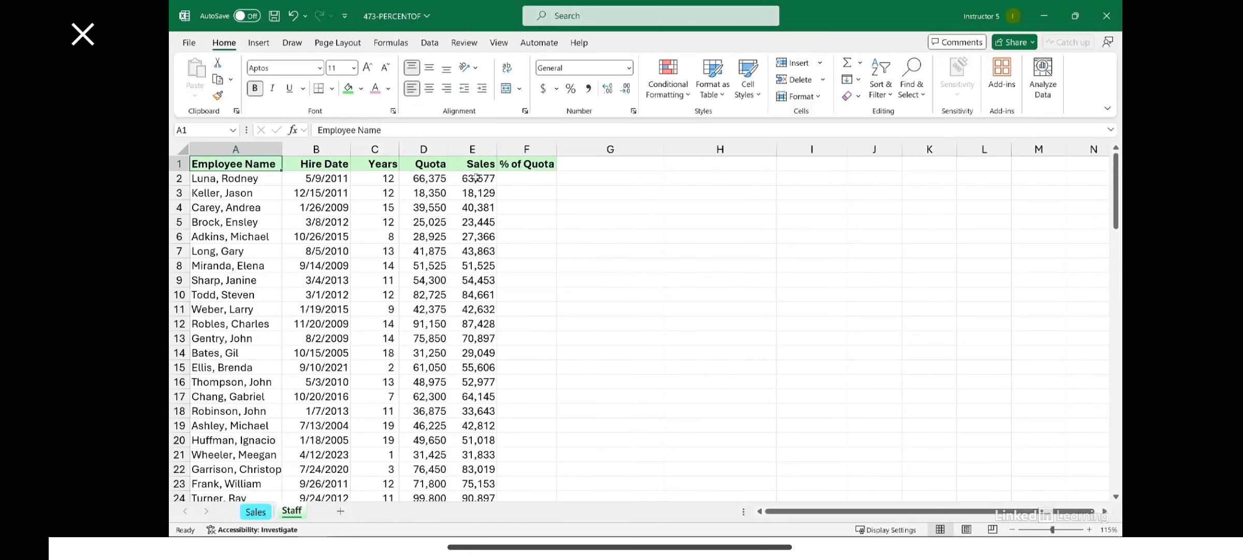
{"action": "left_click", "coordinate": [415, 183]}
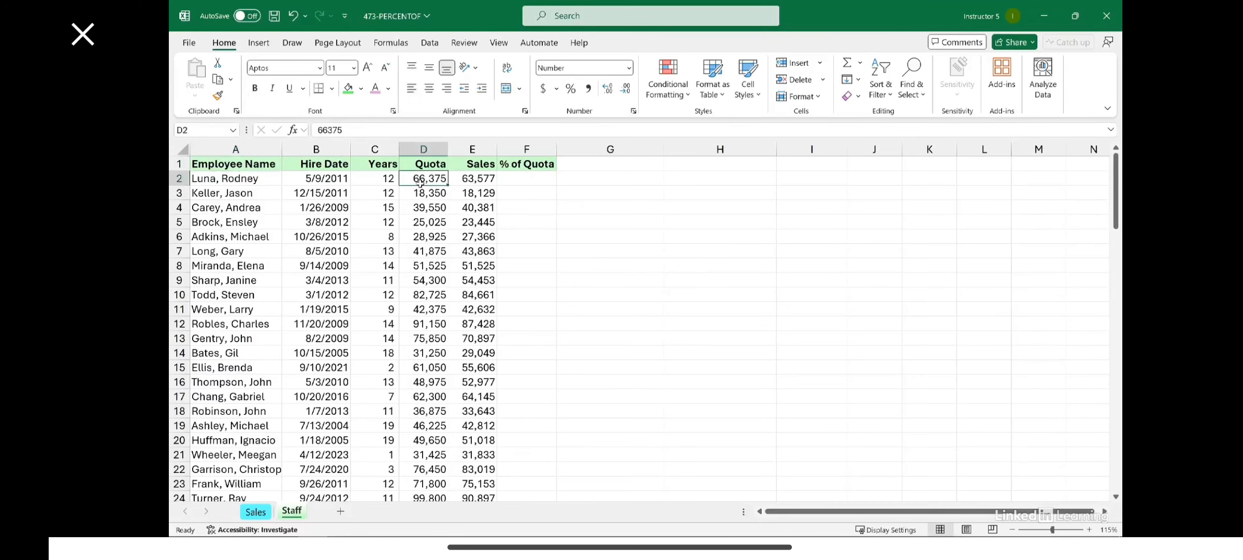
{"action": "left_click", "coordinate": [478, 180]}
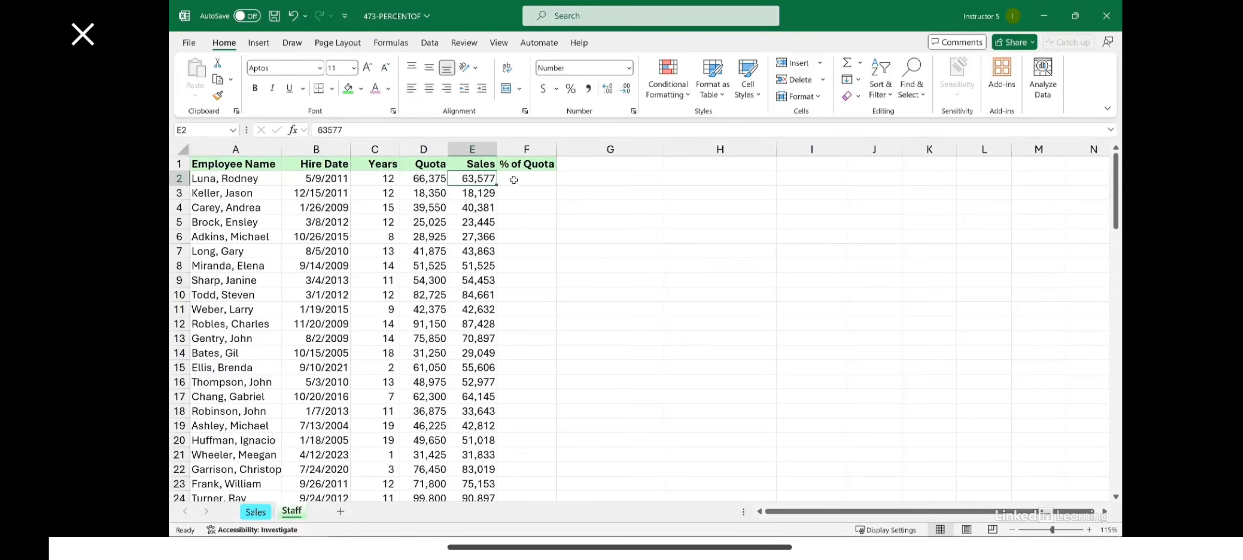
{"action": "left_click", "coordinate": [517, 180]}
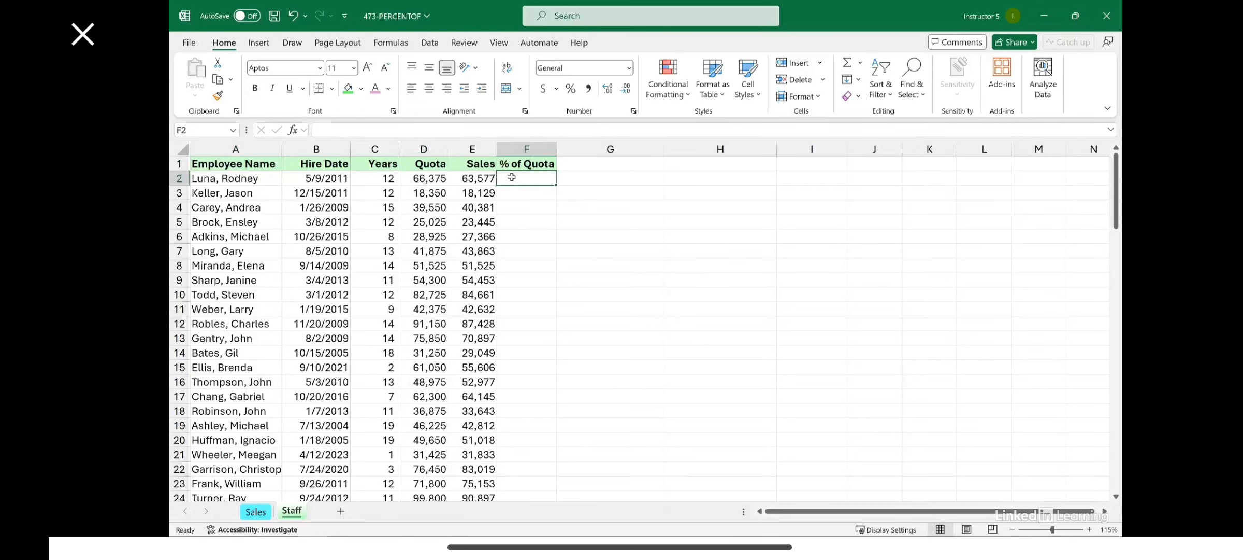
{"action": "type", "text": "=p"}
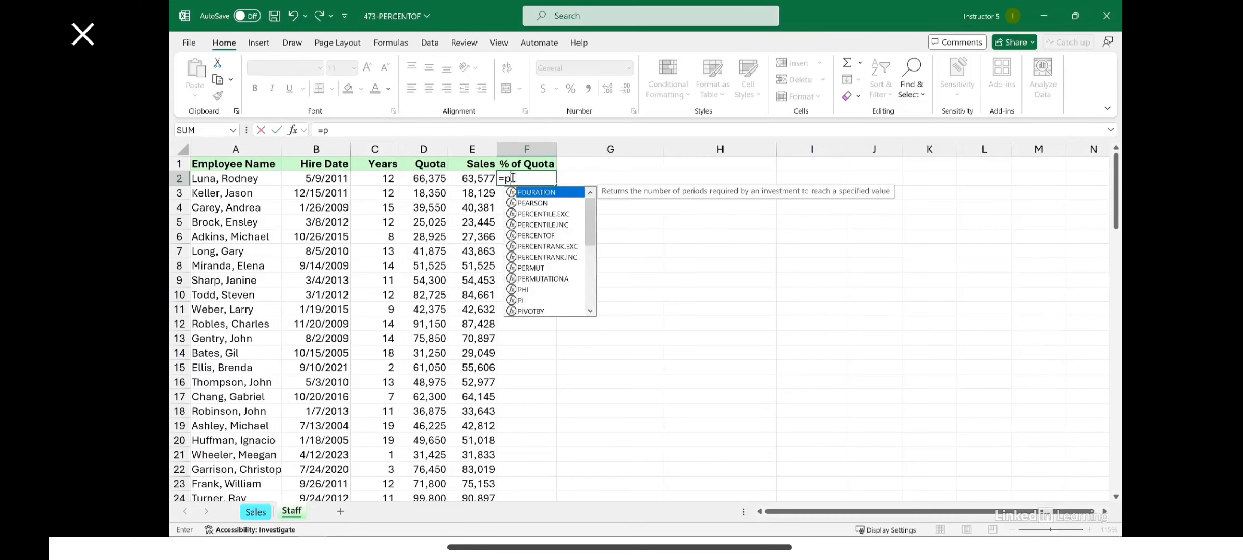
{"action": "left_click", "coordinate": [545, 236]}
{"action": "double_click", "coordinate": [545, 236]}
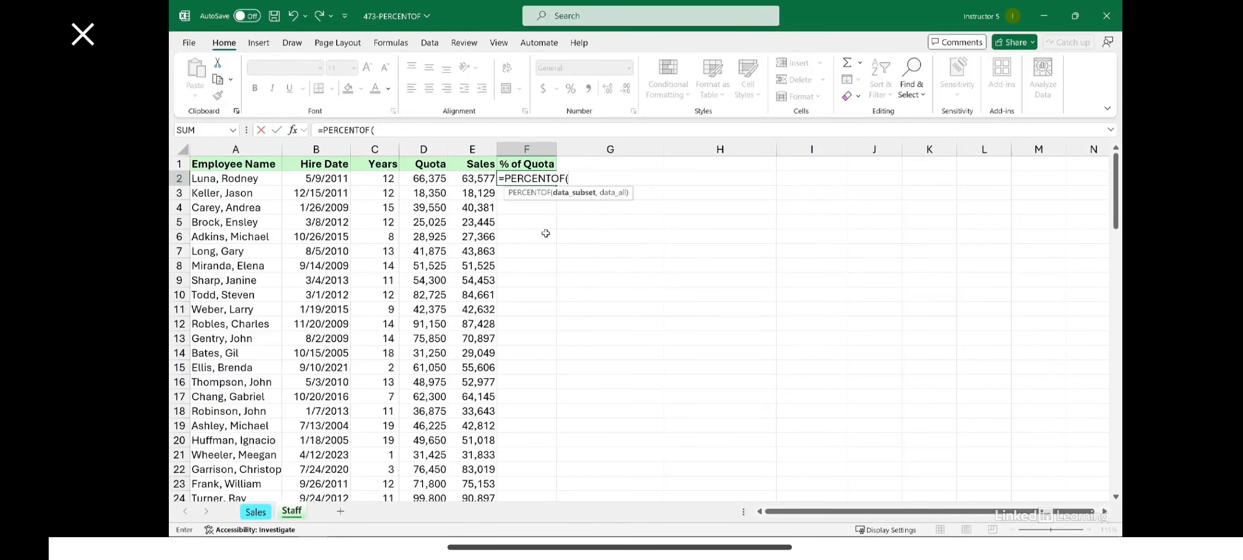
{"action": "left_click", "coordinate": [476, 179]}
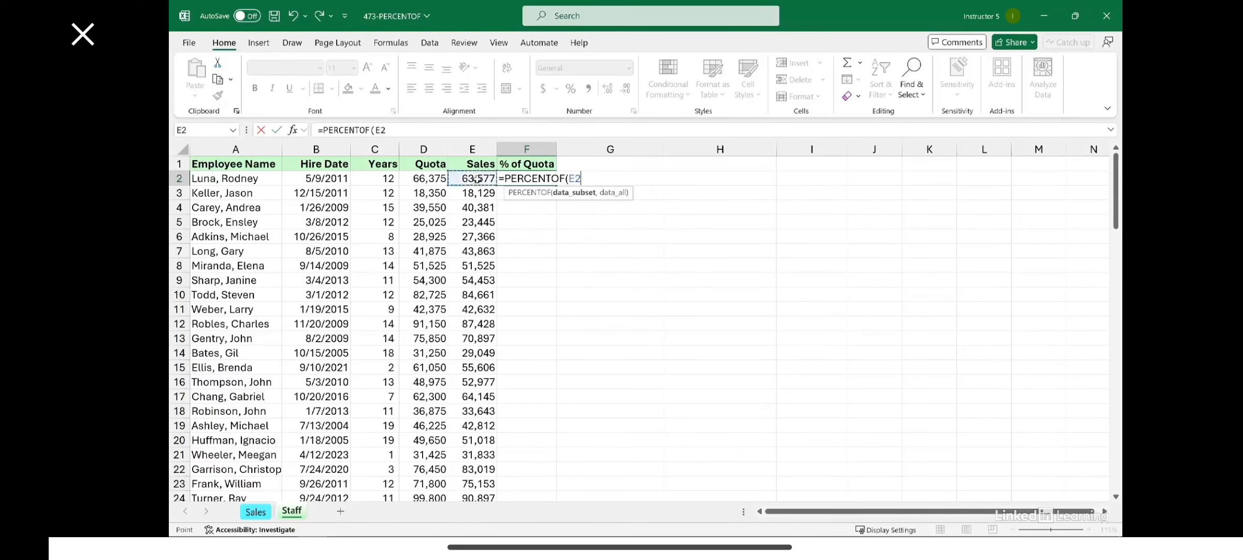
{"action": "type", "text": ","}
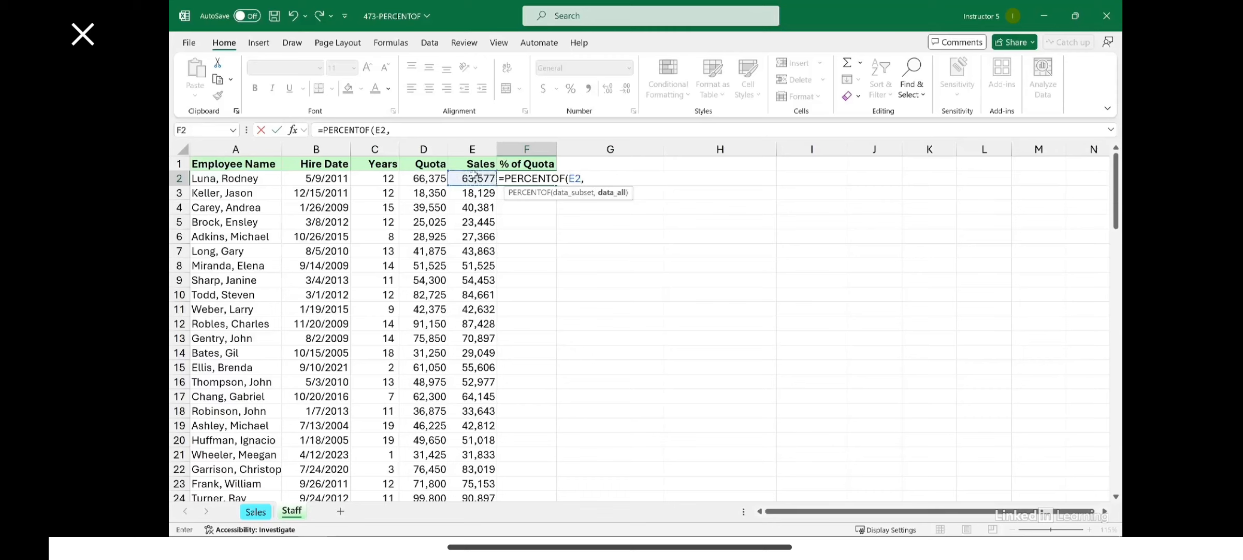
{"action": "left_click", "coordinate": [433, 178]}
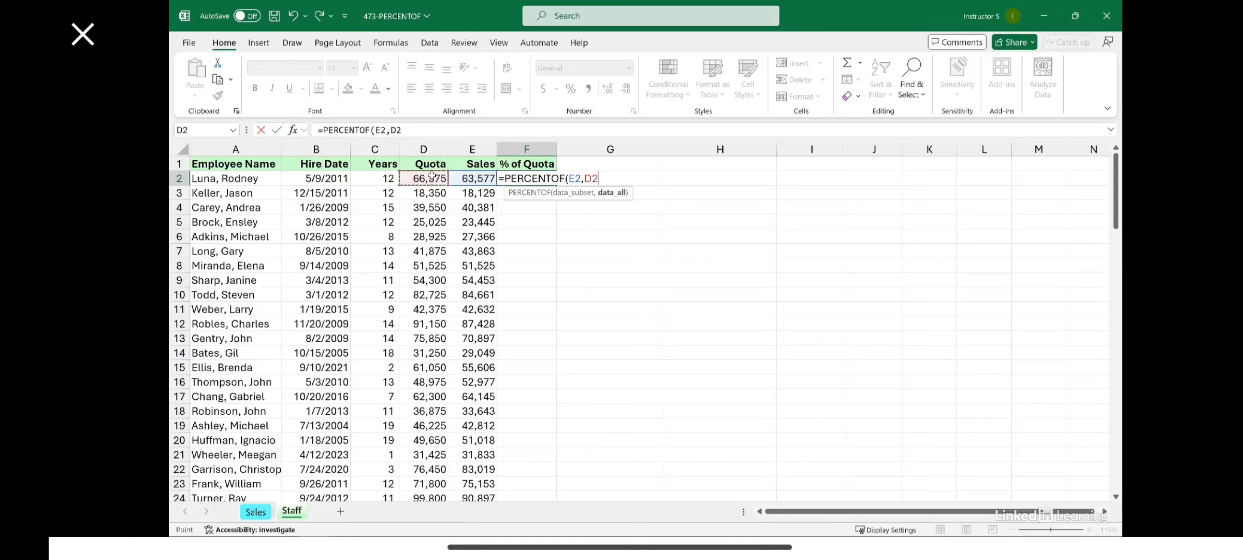
{"action": "key", "text": "Return"}
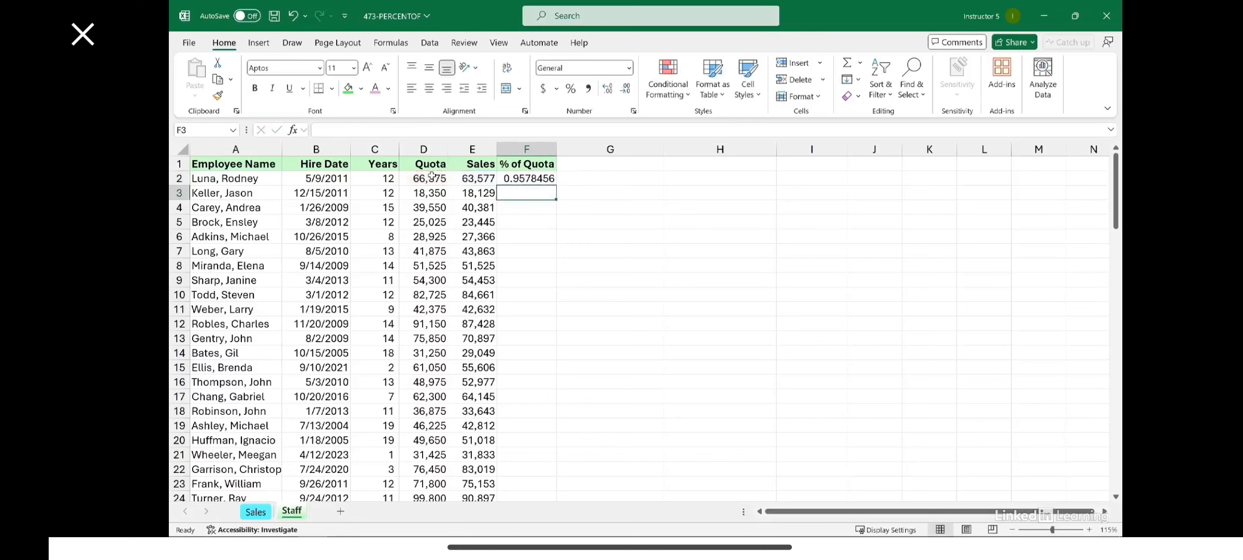
Format F2 as a percentage with one decimal place and fill it down the % of Quota column
{"action": "left_click", "coordinate": [547, 181]}
{"action": "left_click", "coordinate": [571, 89]}
{"action": "left_click", "coordinate": [609, 90]}
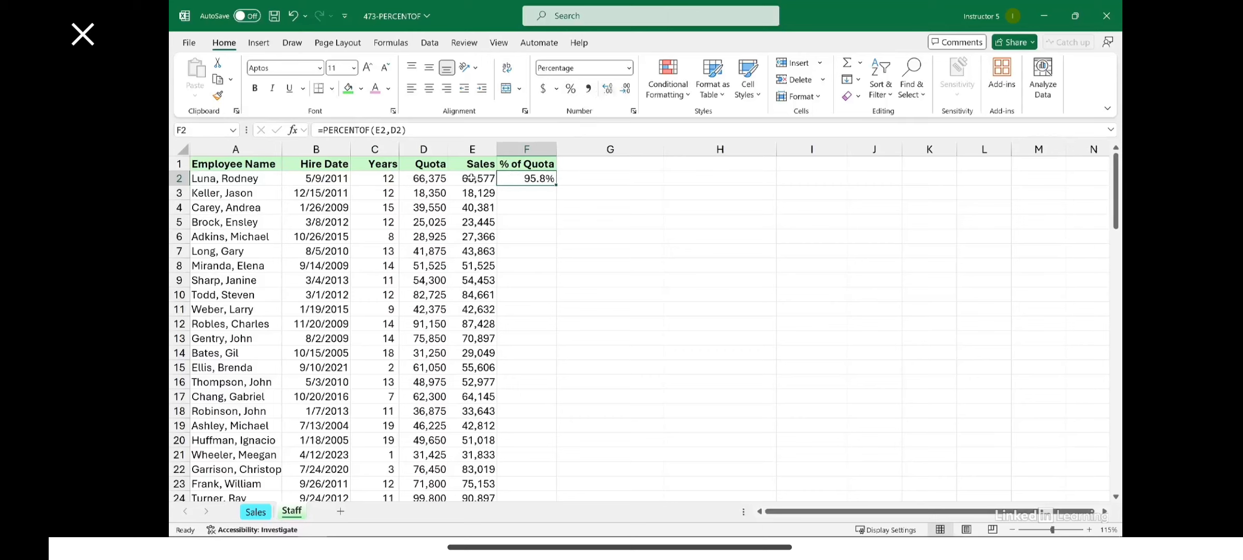
{"action": "double_click", "coordinate": [557, 186]}
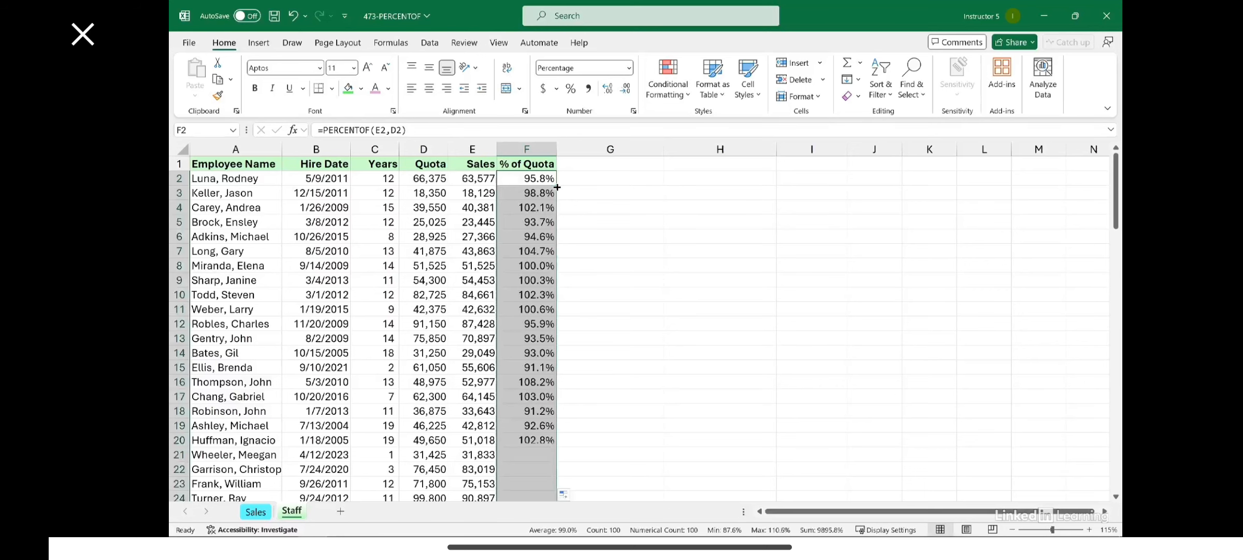